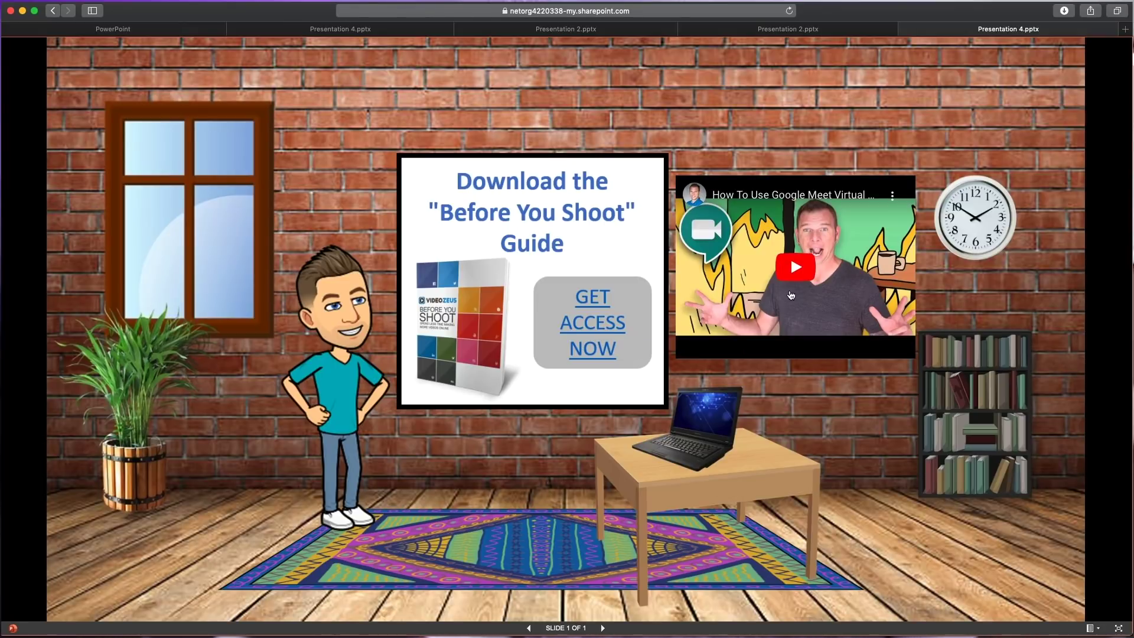
Step: From office.com's PowerPoint start page, create a new blank presentation, Presentation 4
click(808, 280)
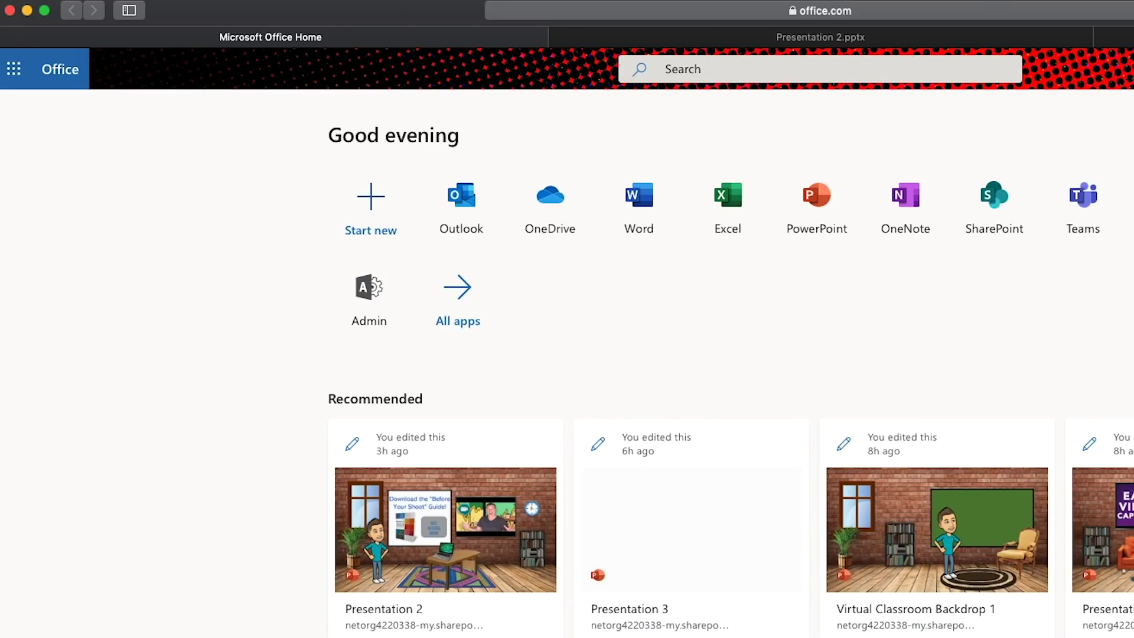
click(821, 206)
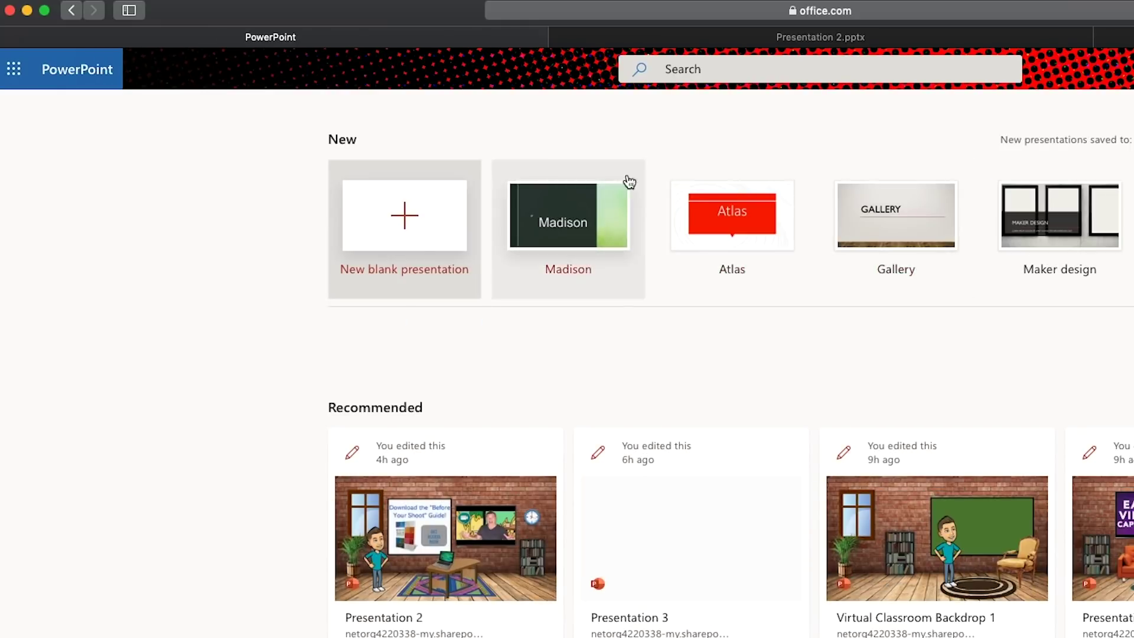
click(418, 244)
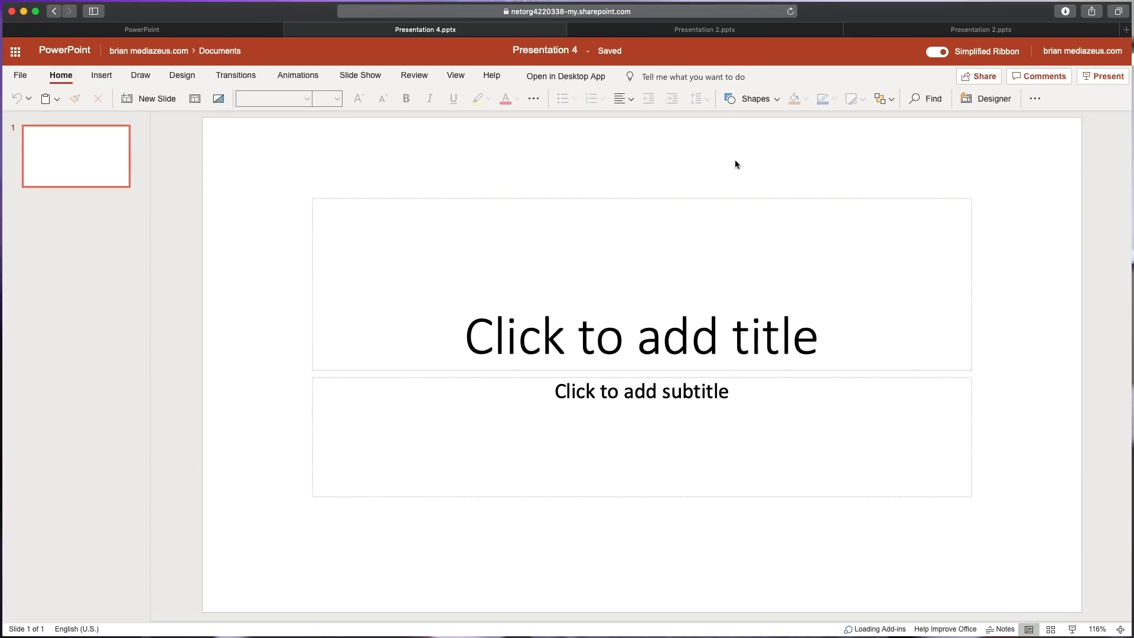
Step: Delete the title and subtitle placeholders from the slide
click(642, 198)
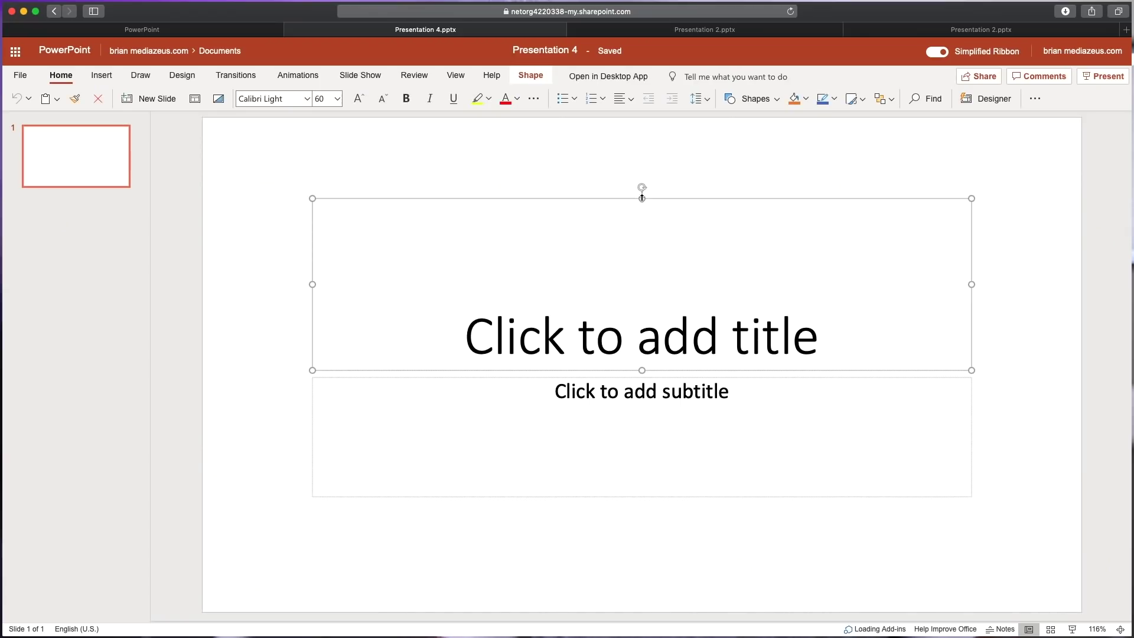
key(Delete)
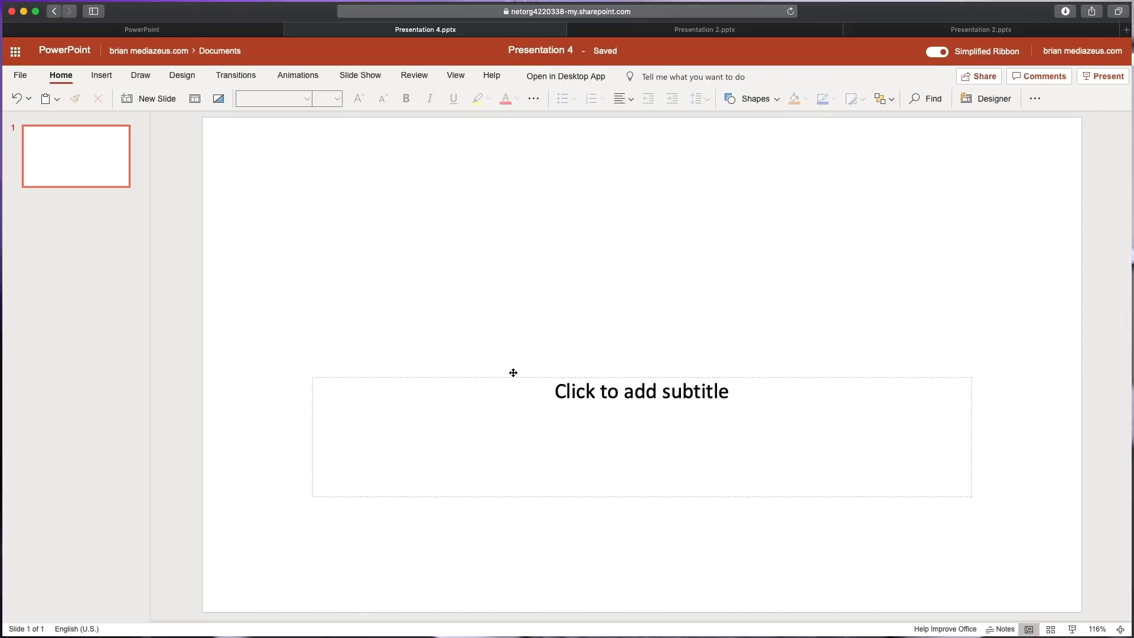
click(515, 377)
key(Delete)
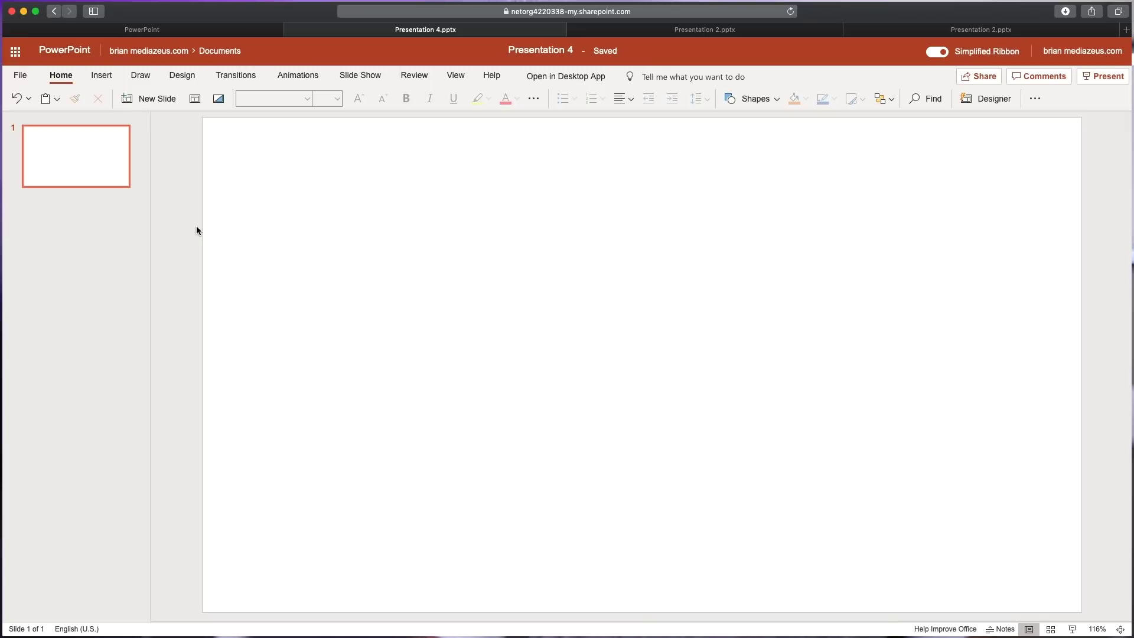
Step: Insert Slide1-5.jpg from this device and stretch it to fill the whole slide
click(106, 77)
click(190, 98)
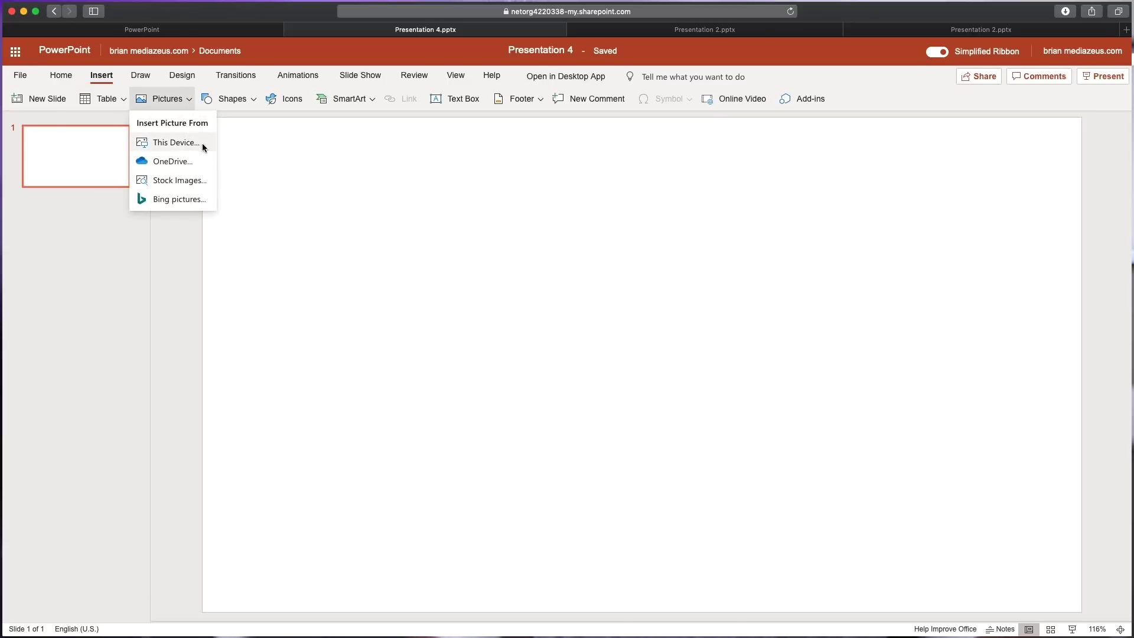
click(175, 142)
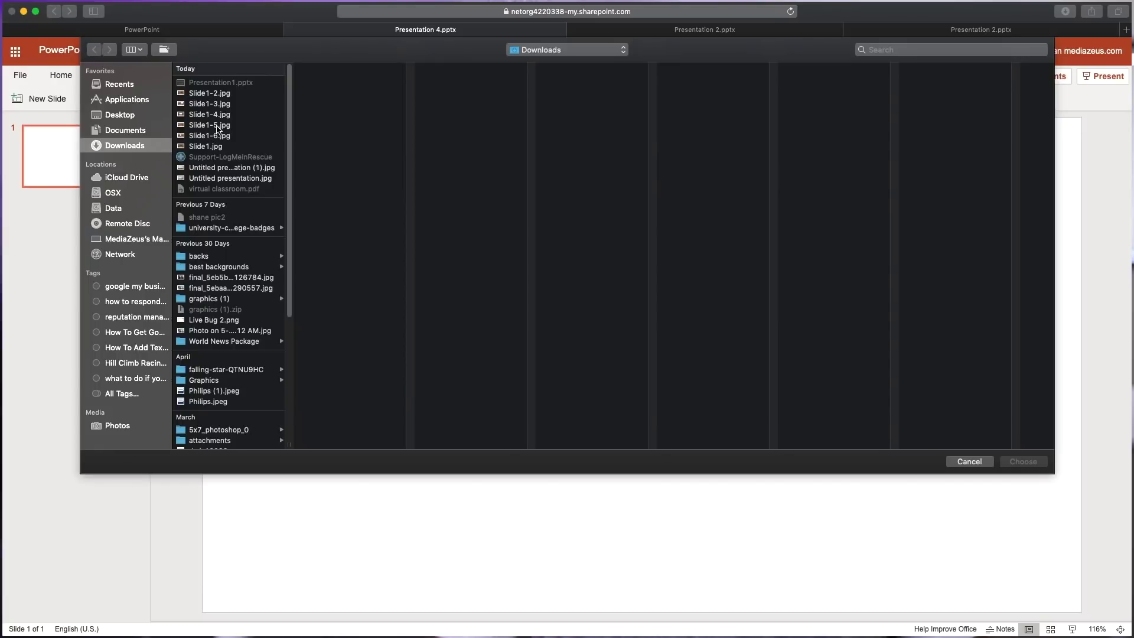
click(209, 125)
double_click(218, 128)
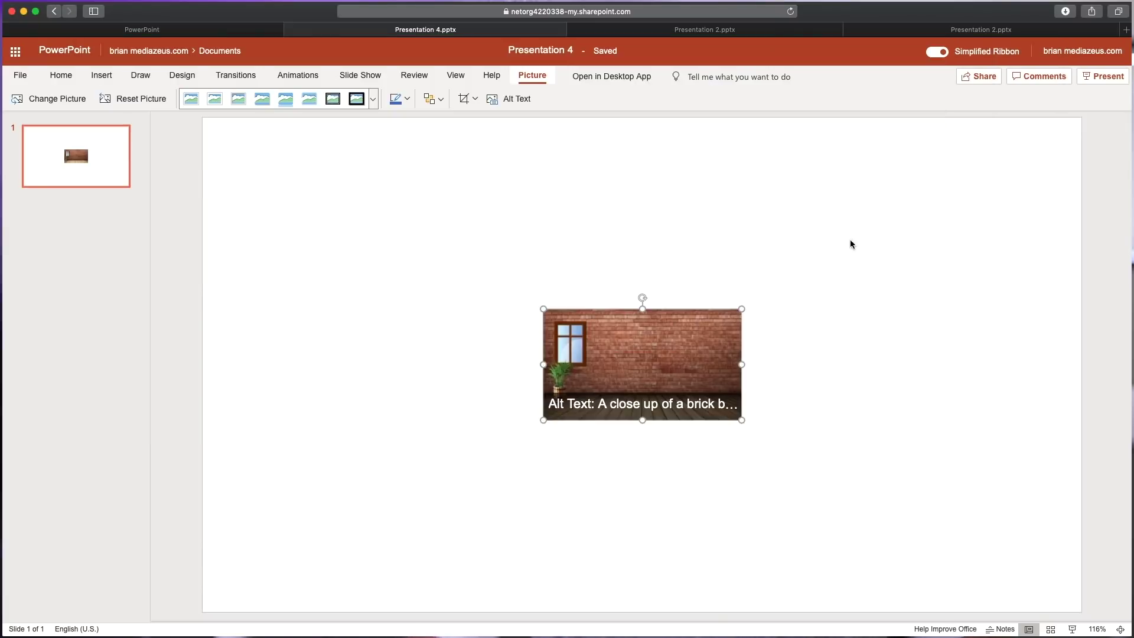
drag(742, 308, 962, 185)
drag(727, 241, 382, 170)
drag(617, 352, 1079, 589)
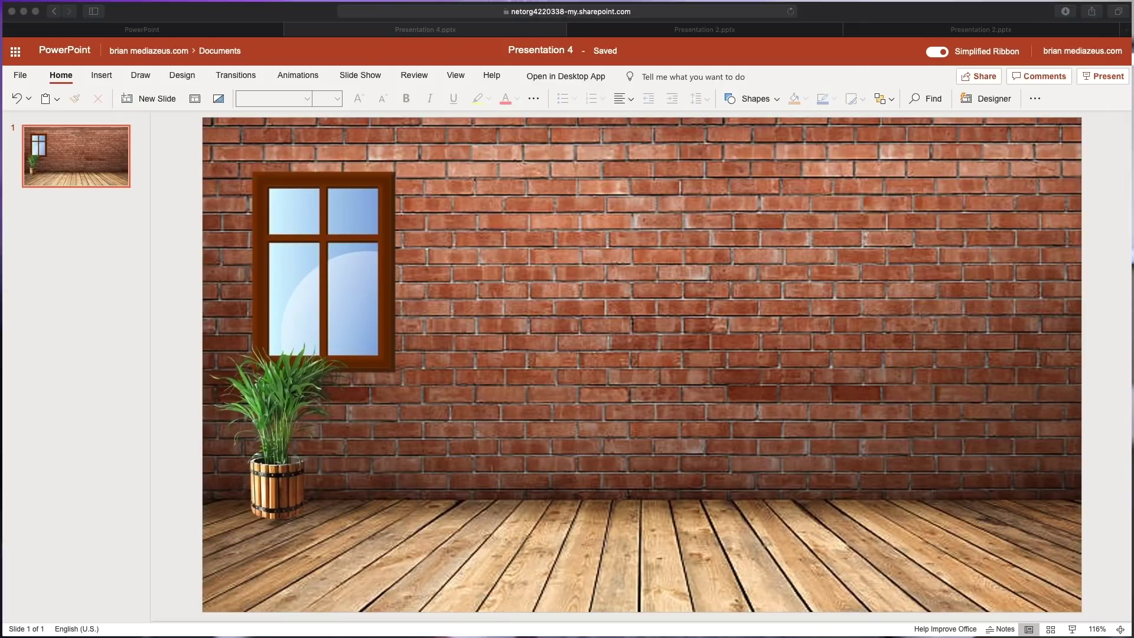
drag(1122, 8, 426, 17)
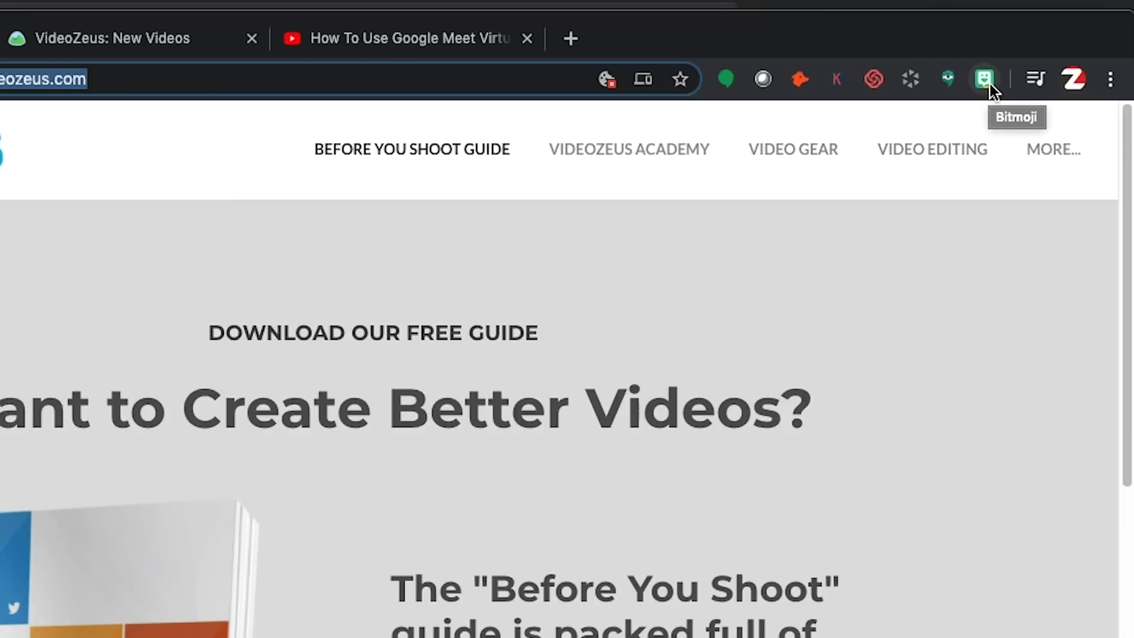
Step: Search the Bitmoji extension for 'FULL' and copy the standing sticker with three hearts
click(990, 84)
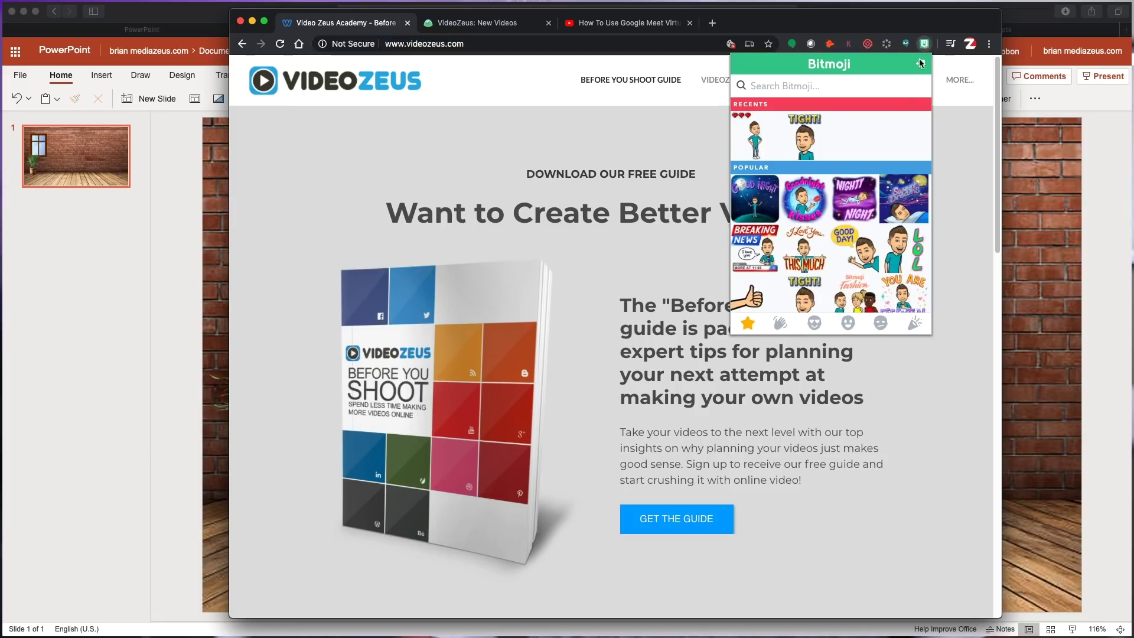
scroll(878, 230, down, 2)
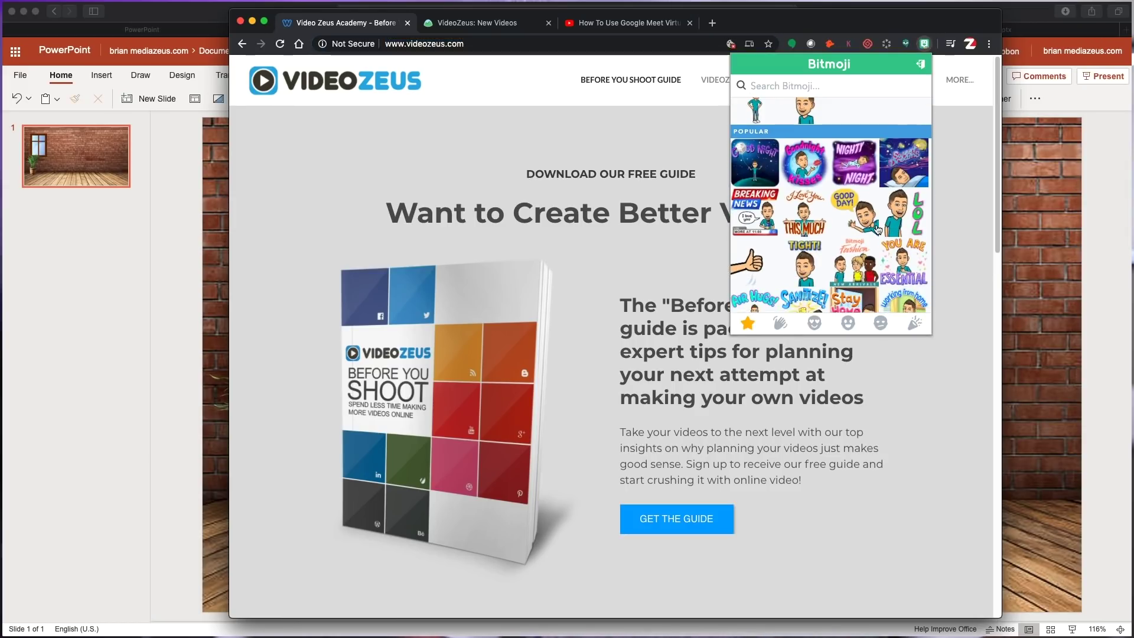
scroll(878, 230, up, 2)
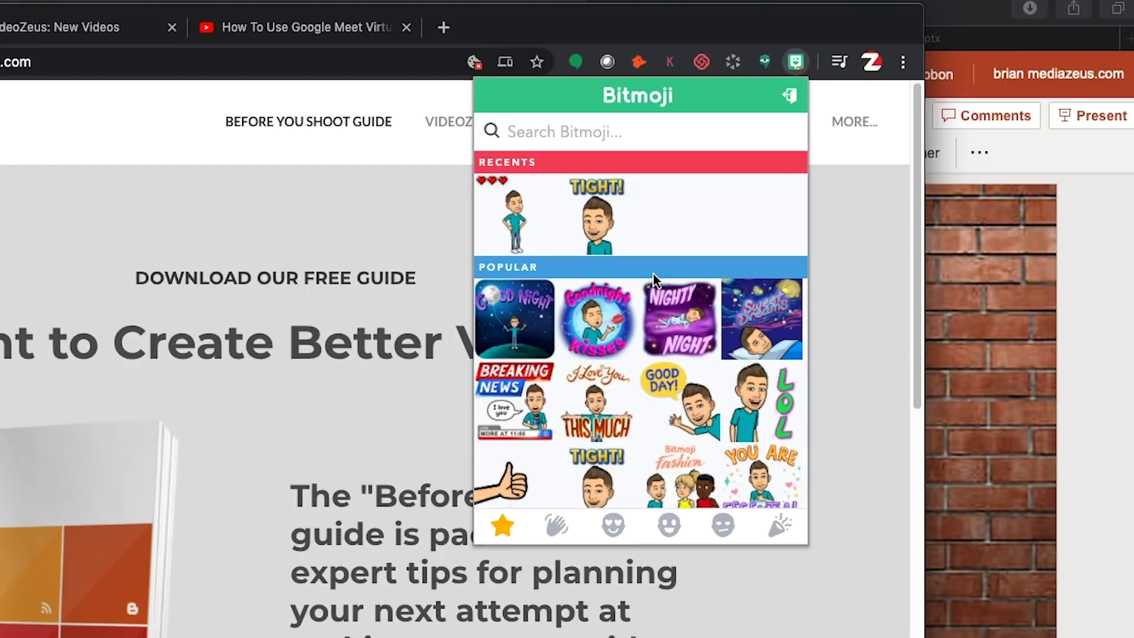
text(FULL)
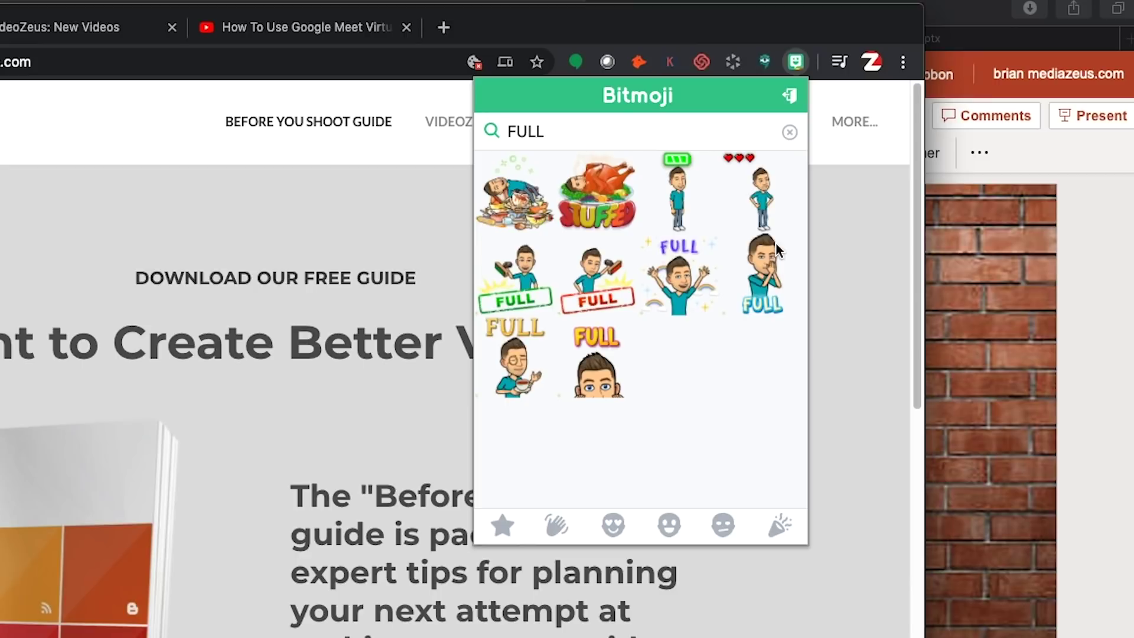
click(760, 210)
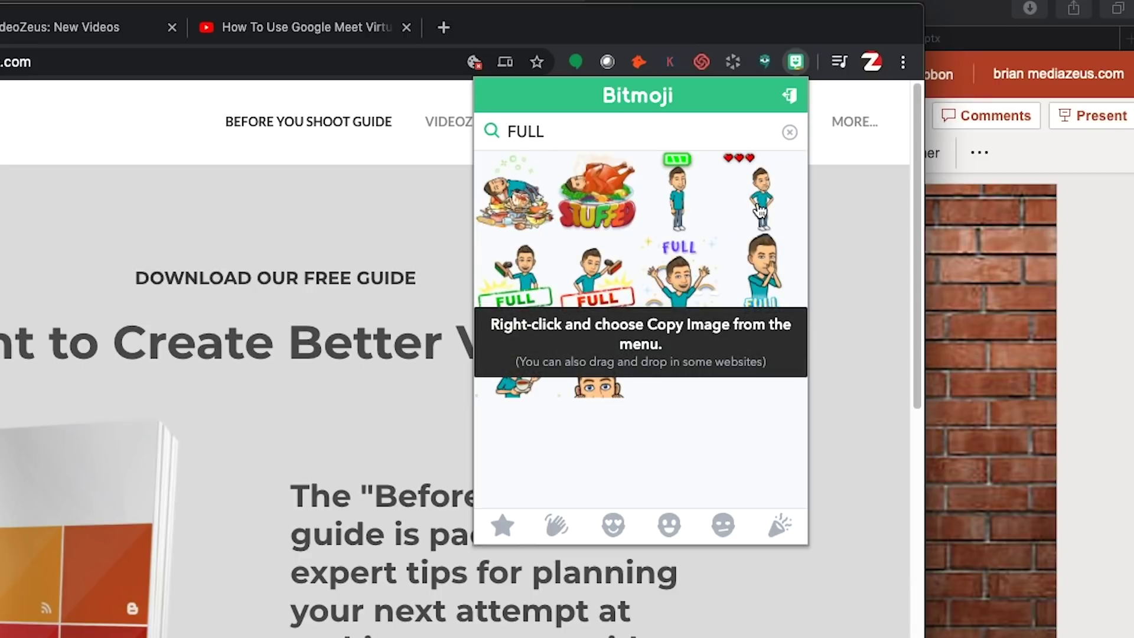
right_click(760, 210)
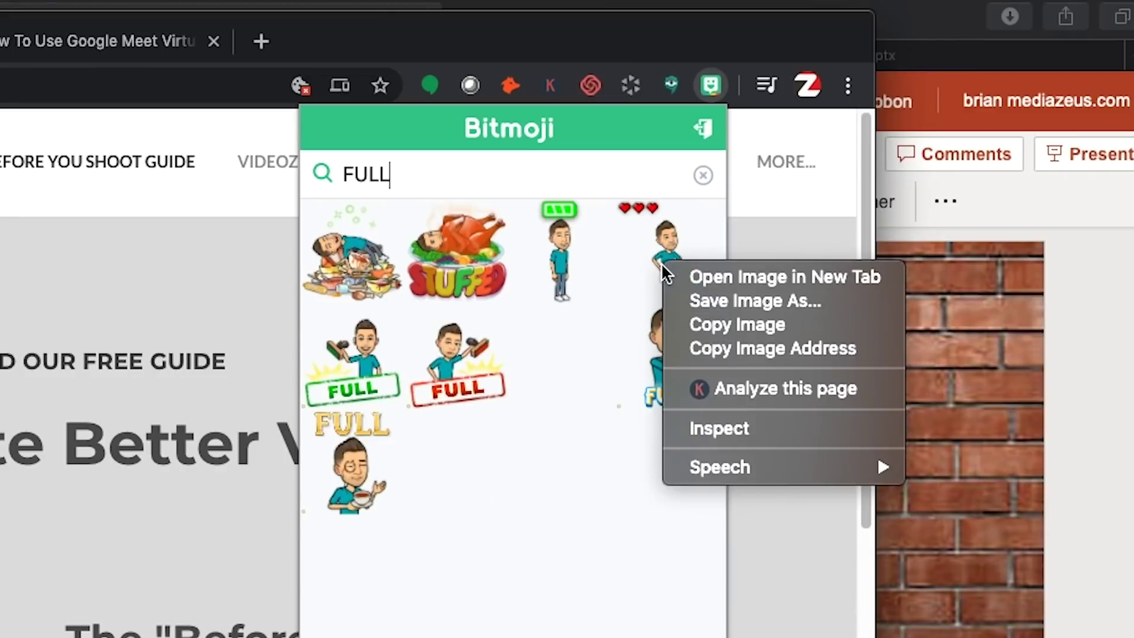
click(795, 326)
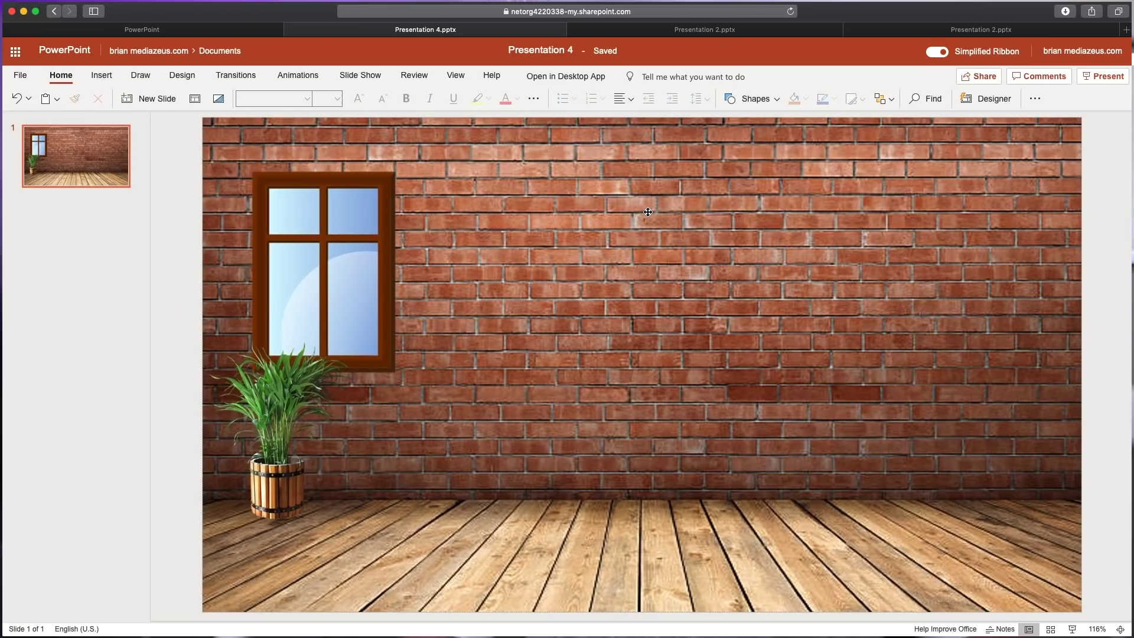
Step: Paste the Bitmoji, crop the hearts off its top, then enlarge it and move it left by the plant
key(super+v)
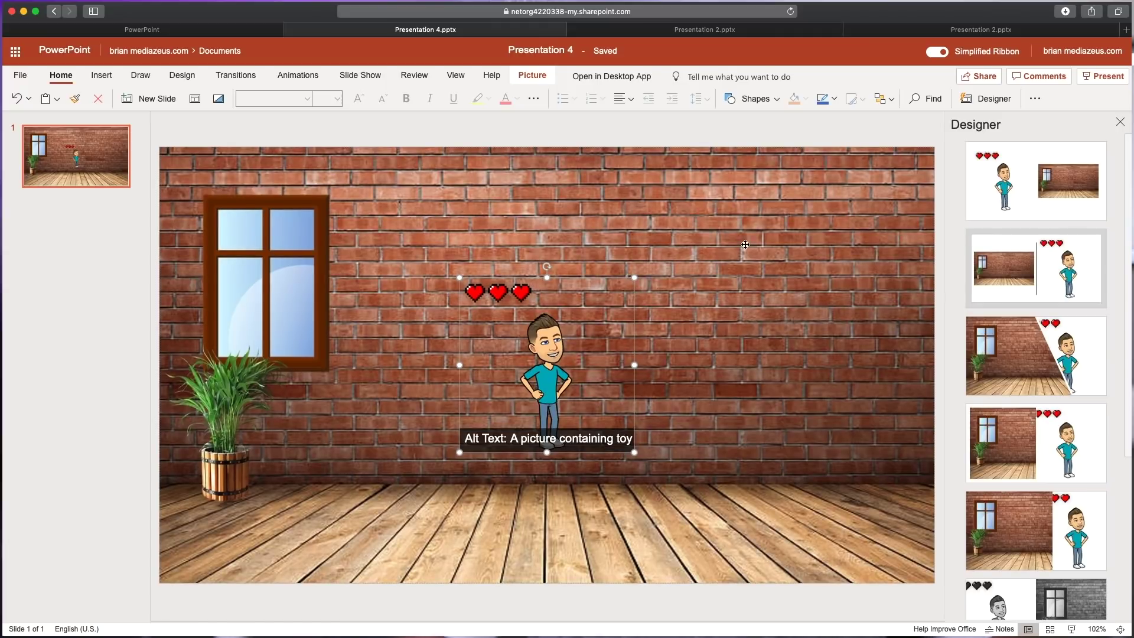
click(1118, 123)
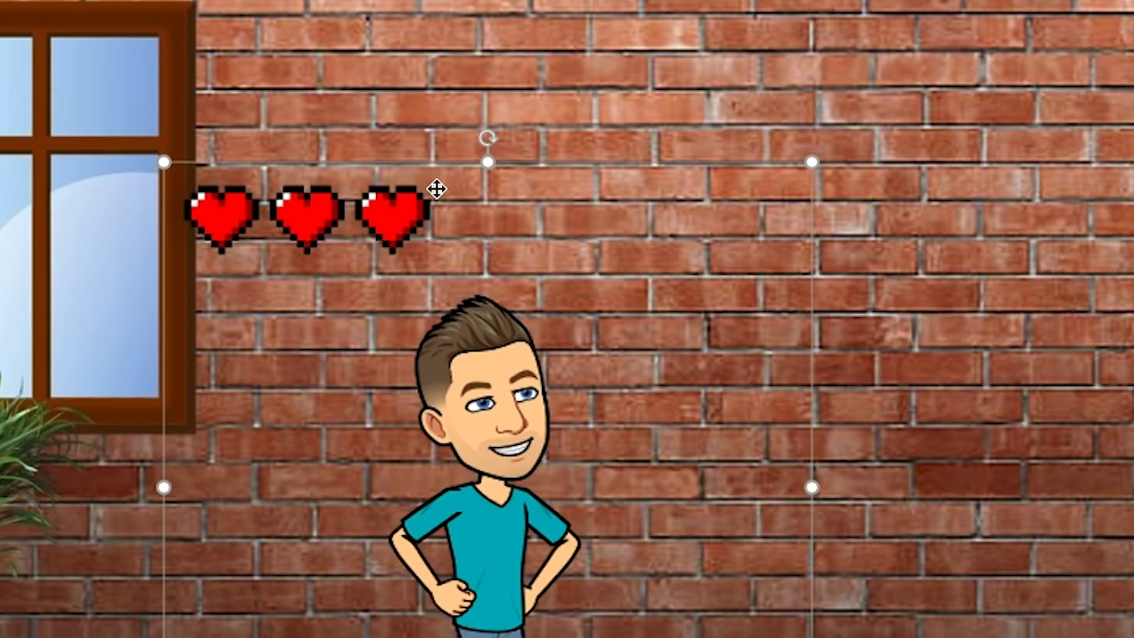
right_click(506, 258)
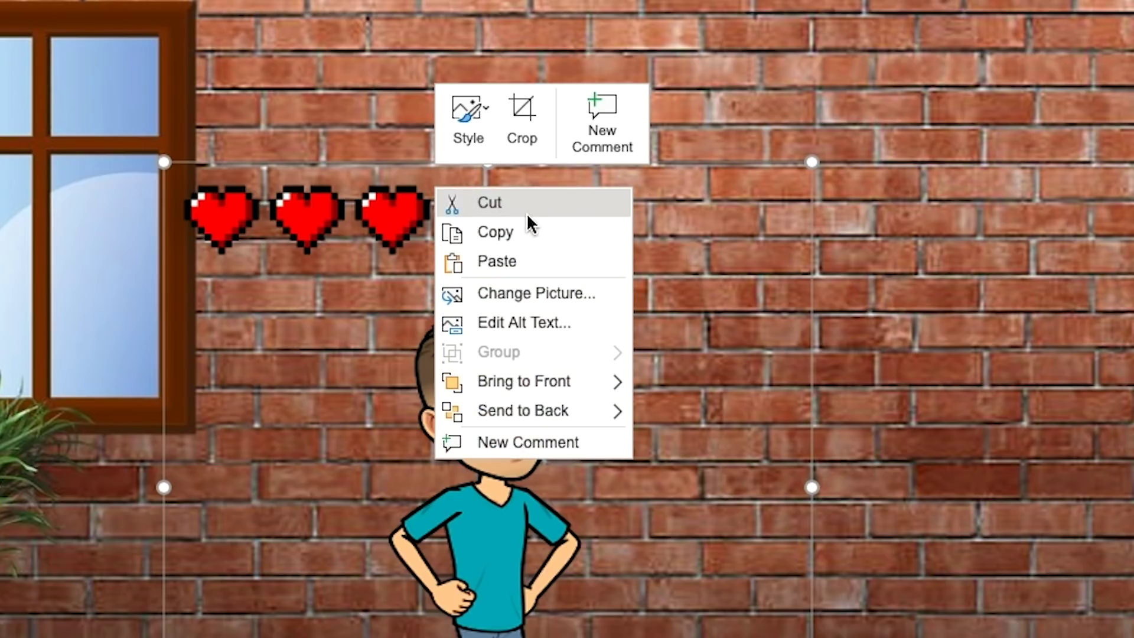
click(530, 137)
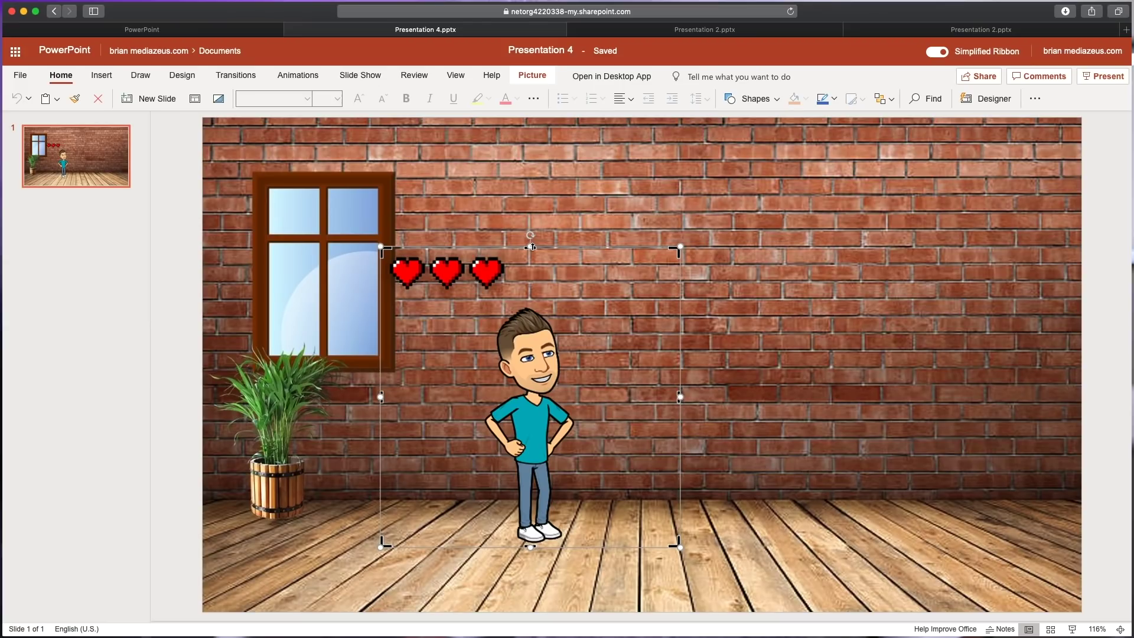
drag(532, 248, 531, 305)
click(729, 323)
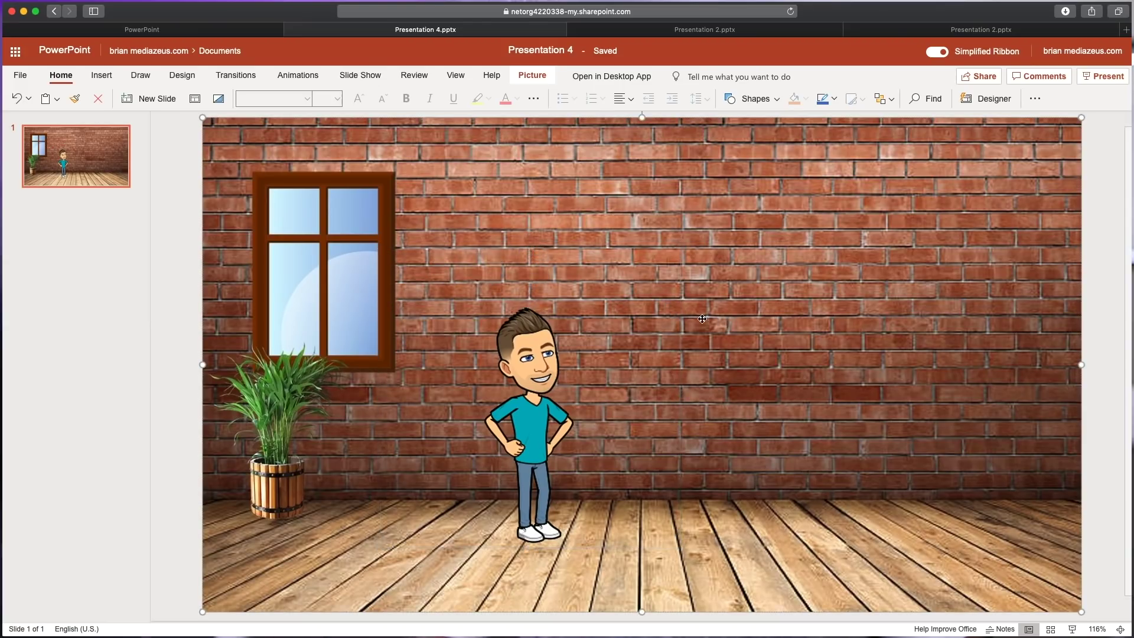
click(565, 328)
drag(680, 303, 731, 261)
drag(555, 393, 447, 387)
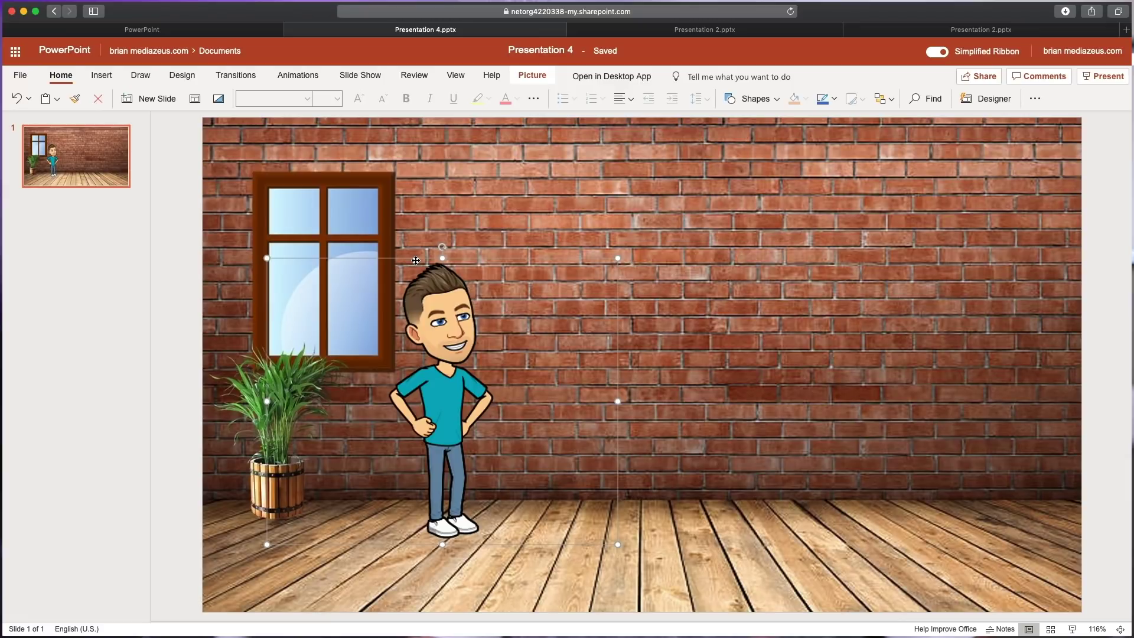
Step: Add a rectangle shape, enlarge it and move it left next to the character
click(102, 75)
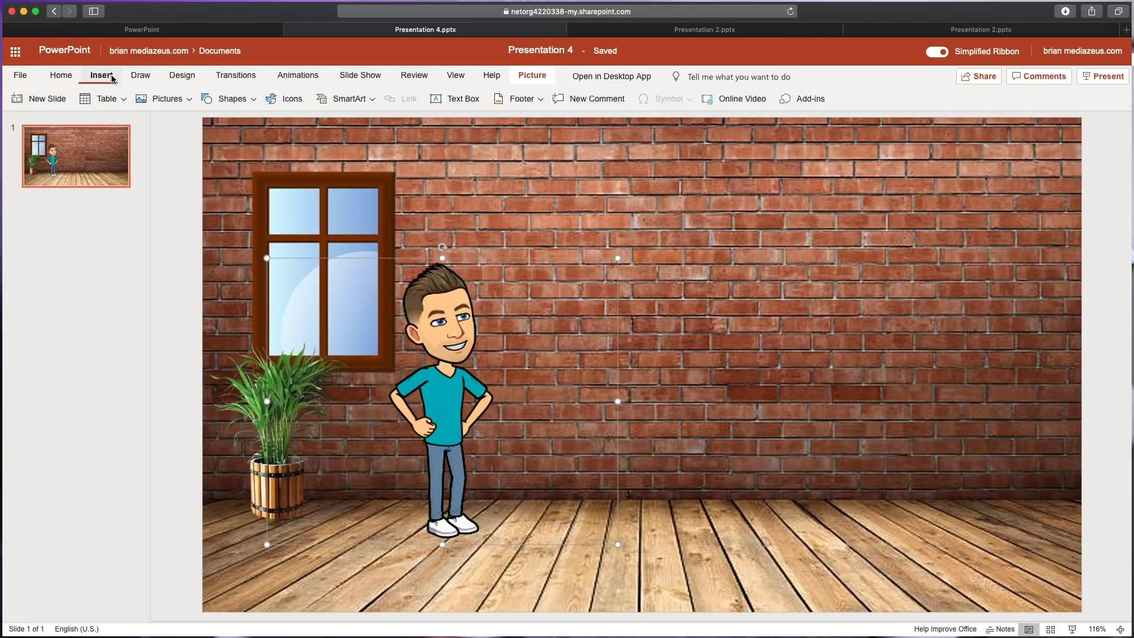
click(254, 100)
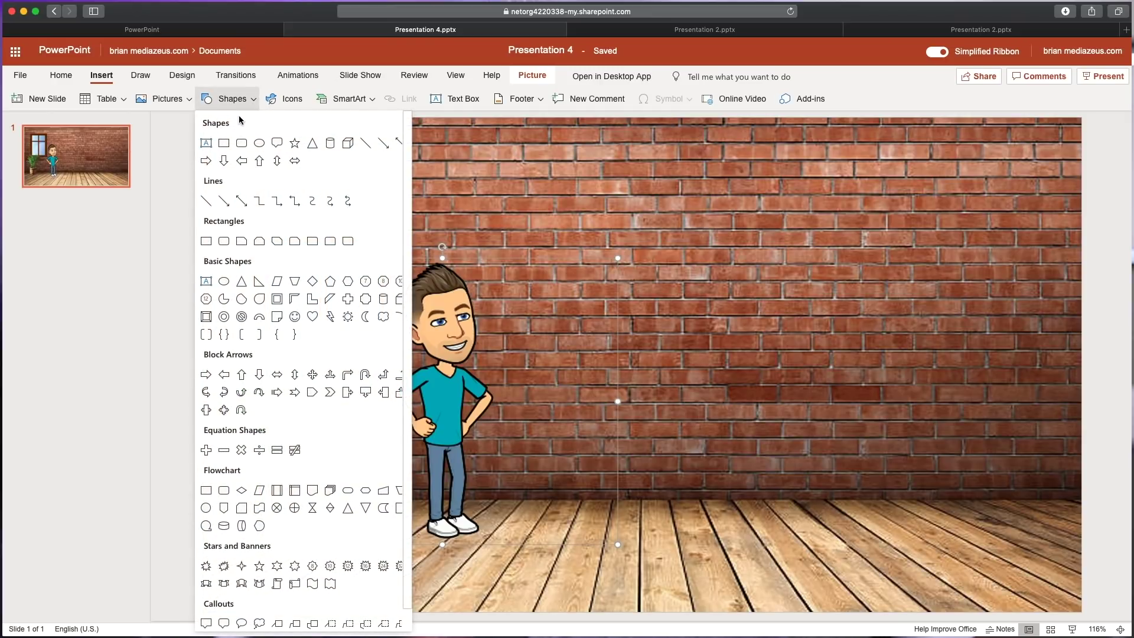
click(223, 142)
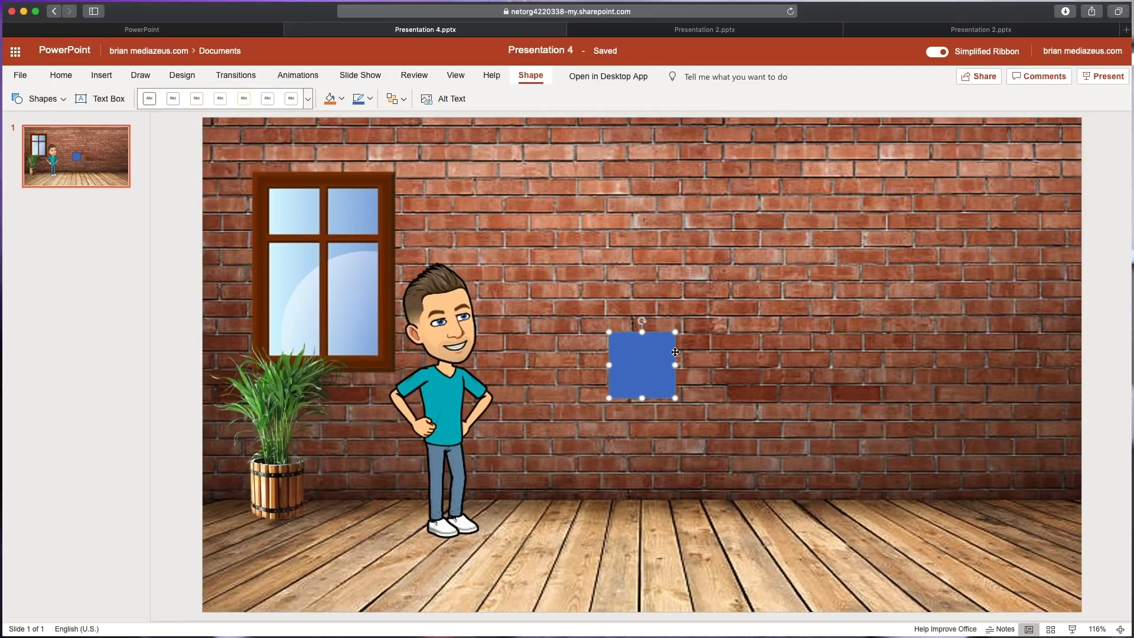
drag(677, 332, 835, 185)
drag(783, 303, 673, 335)
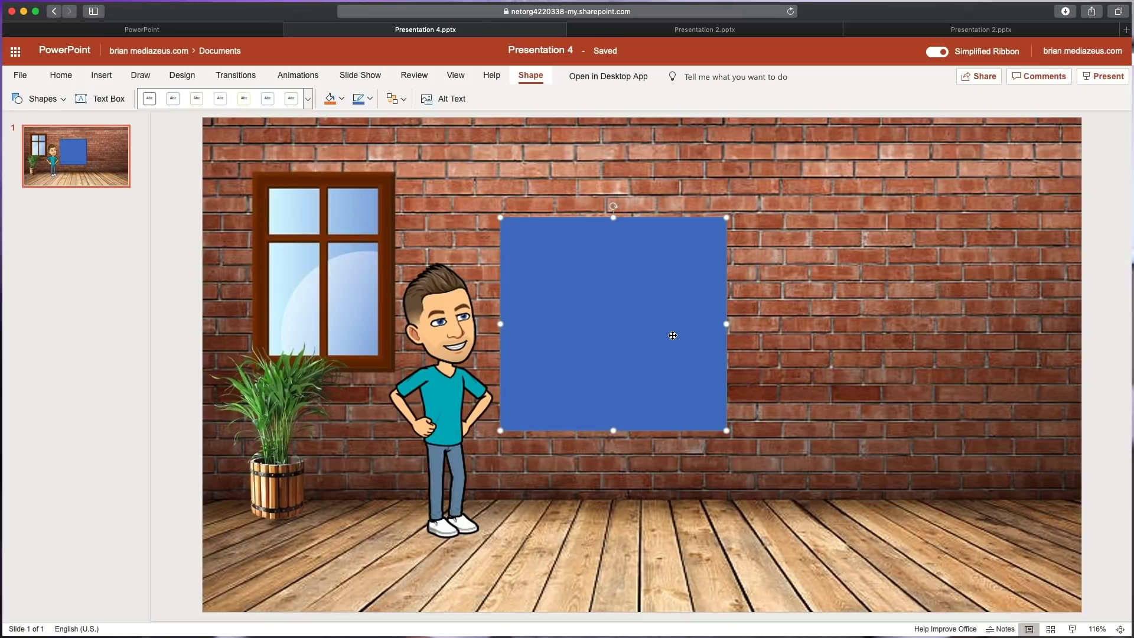
Step: Give the square a white fill, a black outline and a heavier outline weight
right_click(673, 335)
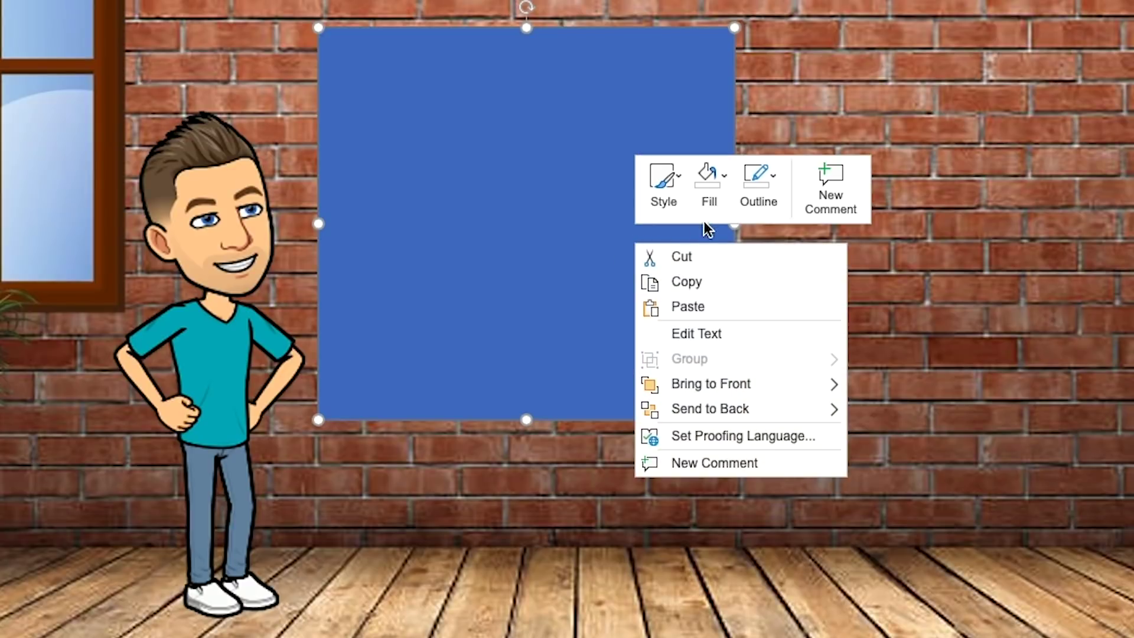
click(729, 190)
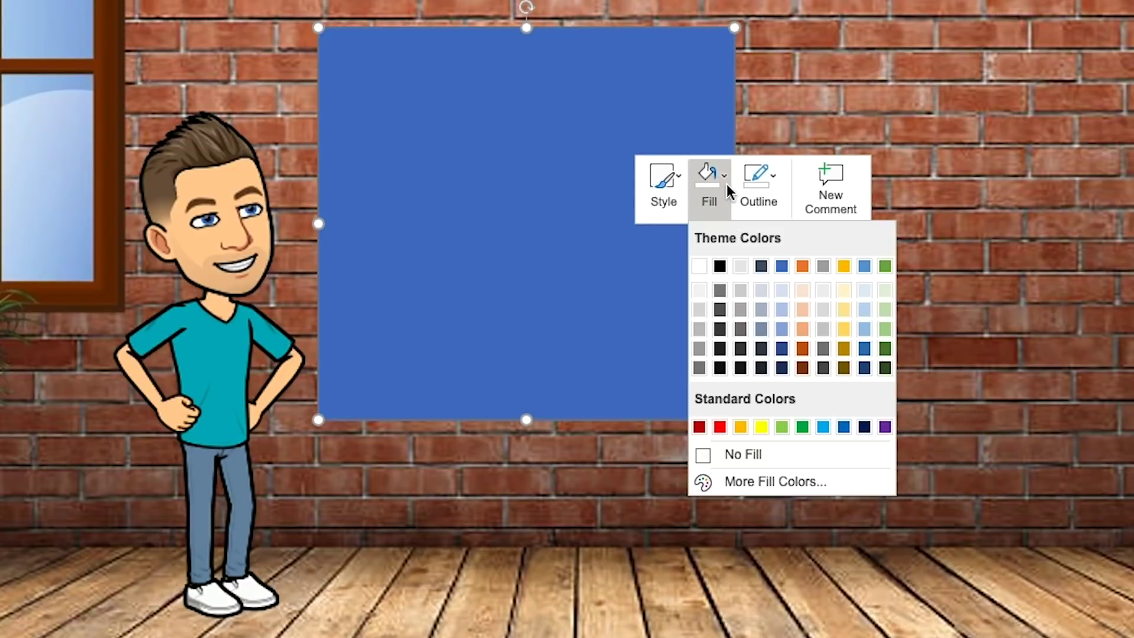
click(700, 265)
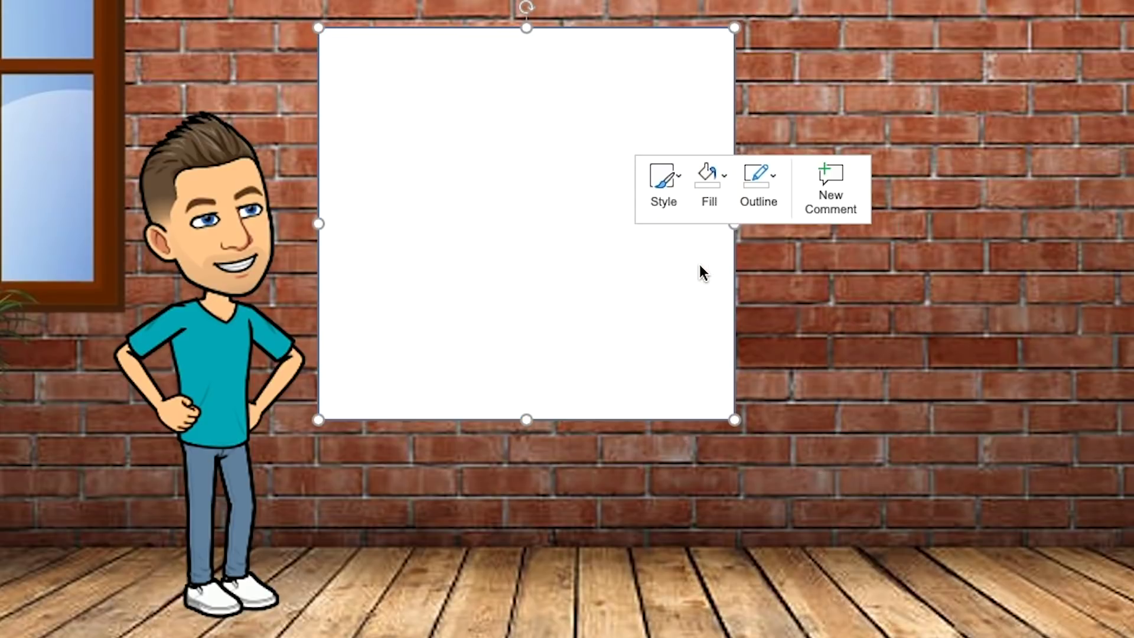
click(774, 176)
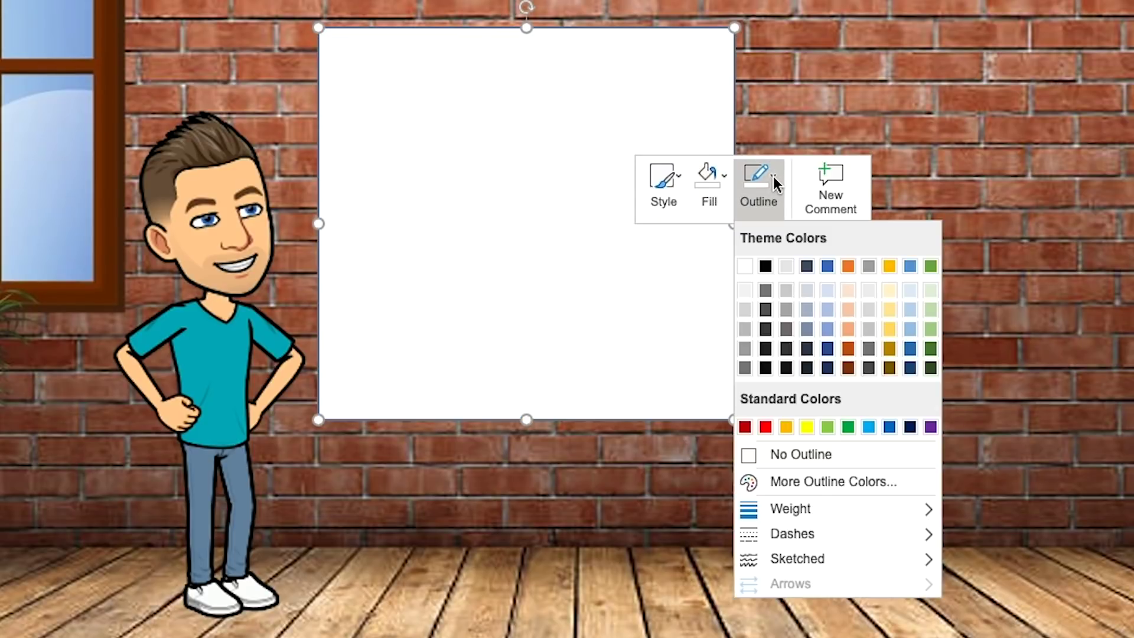
click(767, 265)
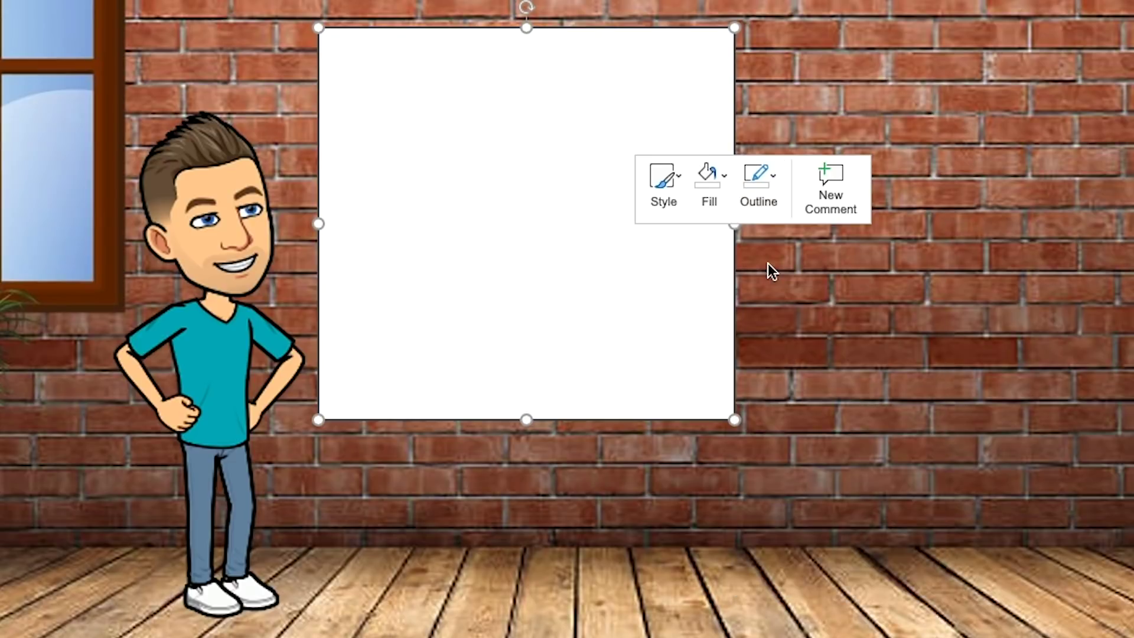
click(775, 178)
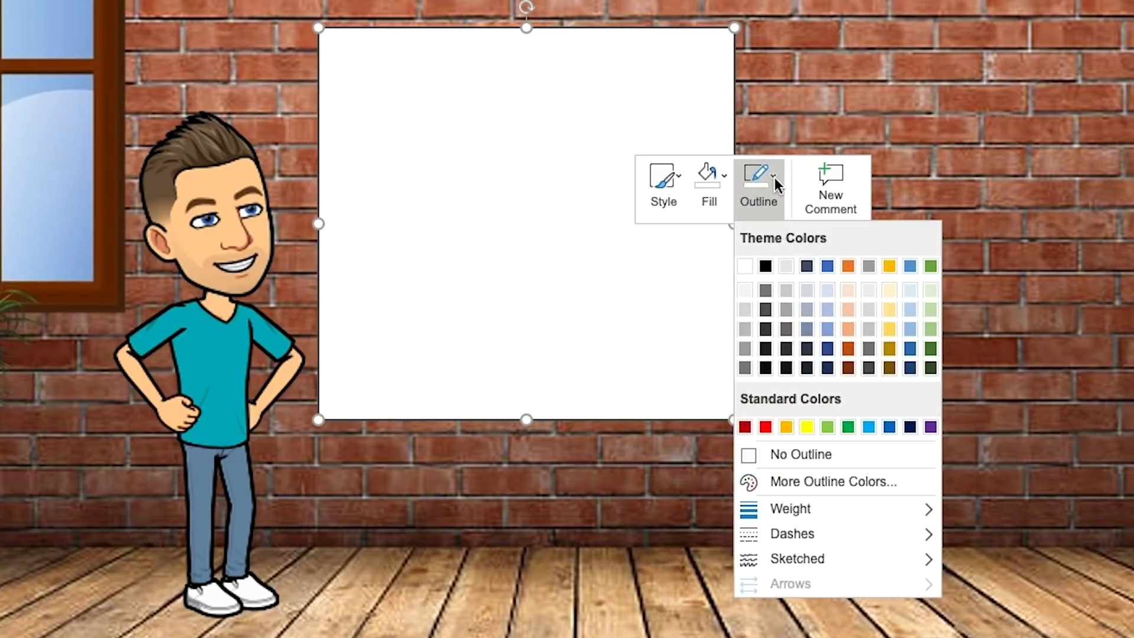
mouse_move(874, 506)
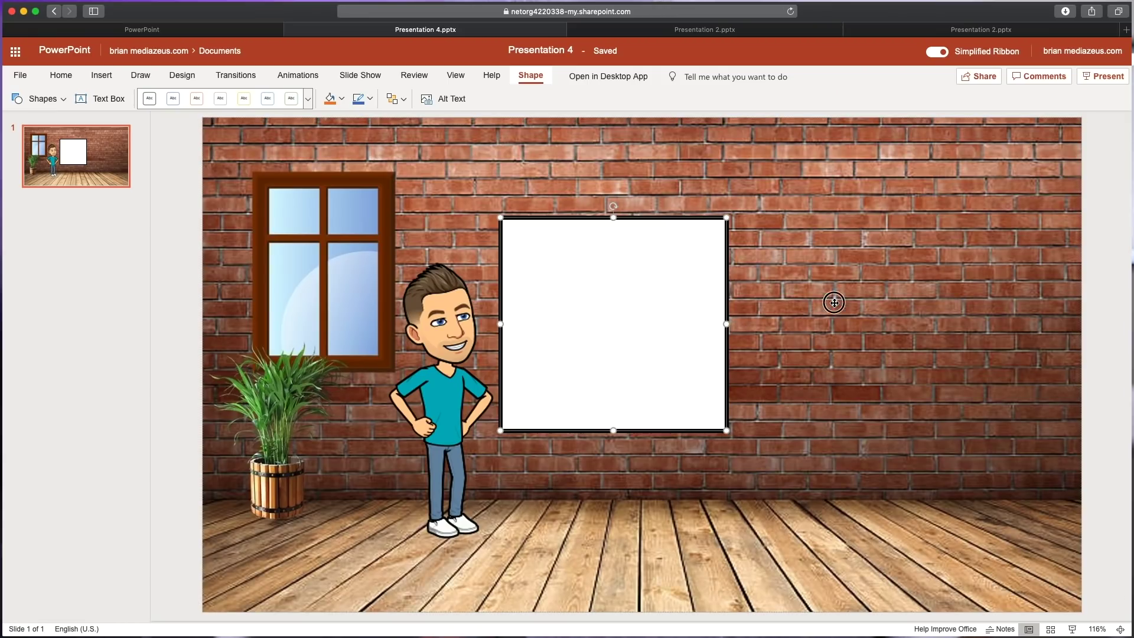
click(833, 303)
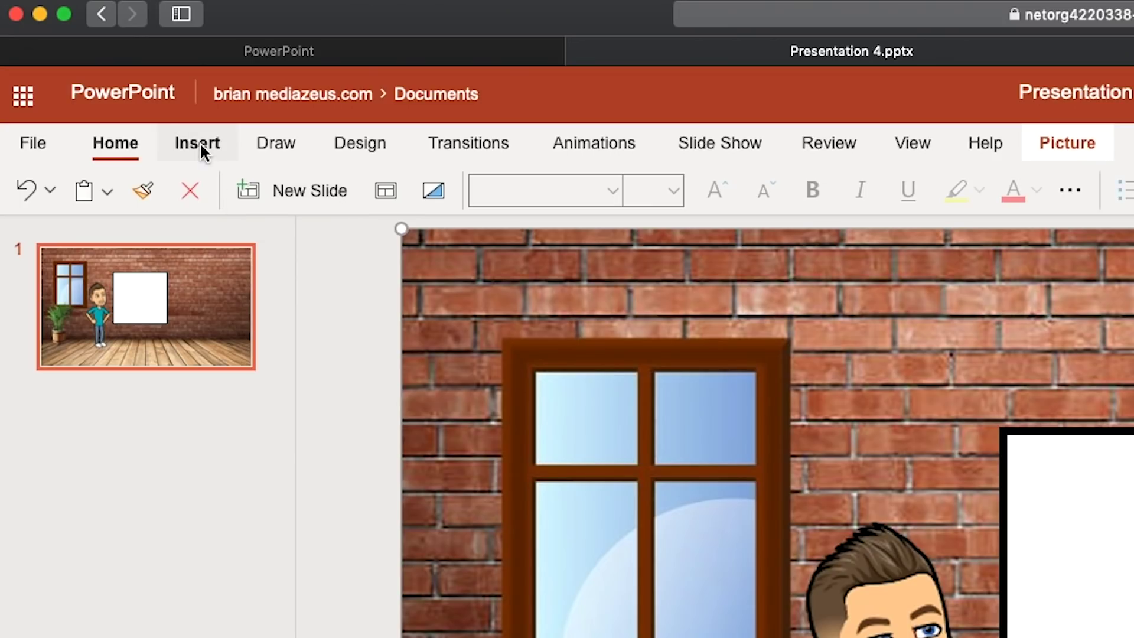
Step: Insert the tall bookcase from a Bing 'transparent bookcase' search, shrink it and place it at the right
click(200, 142)
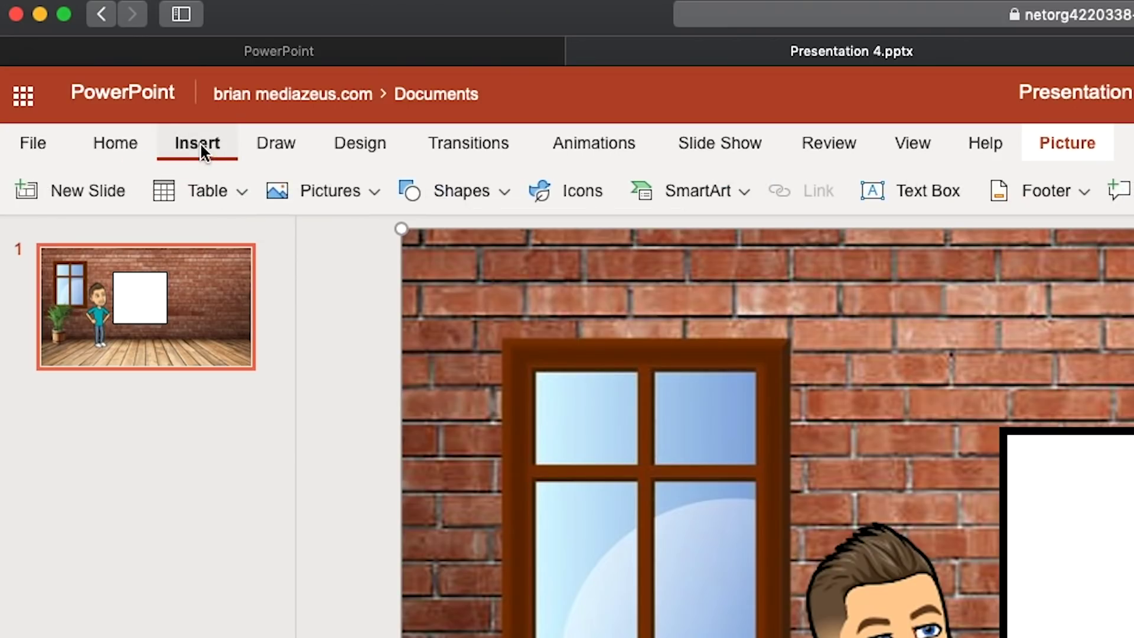
click(375, 188)
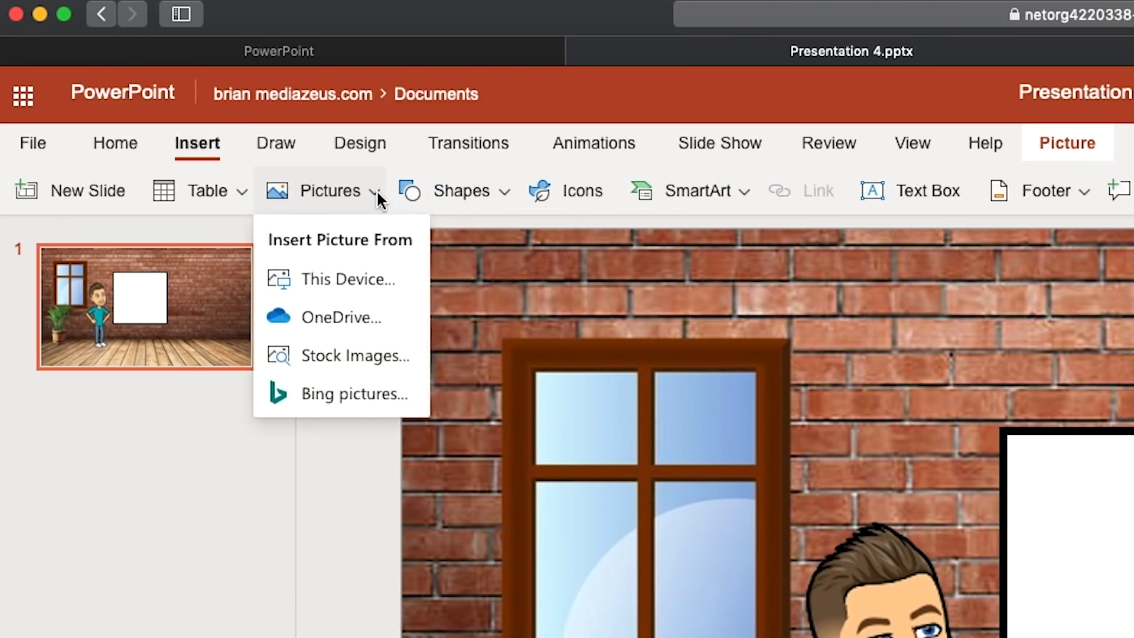
click(415, 392)
text(t)
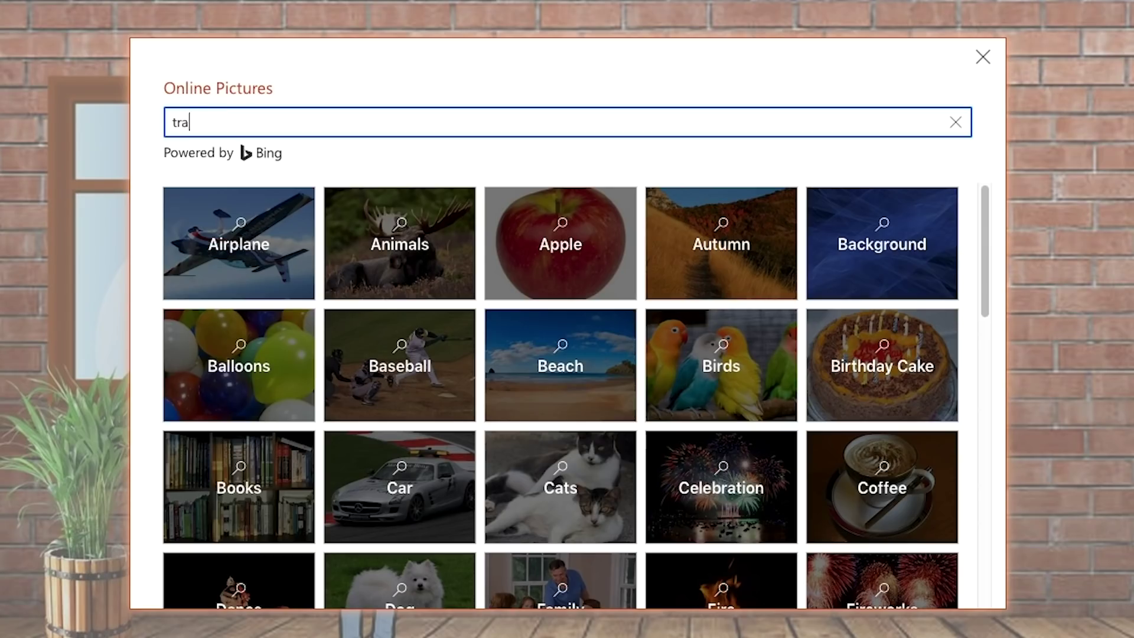
text(ransparent )
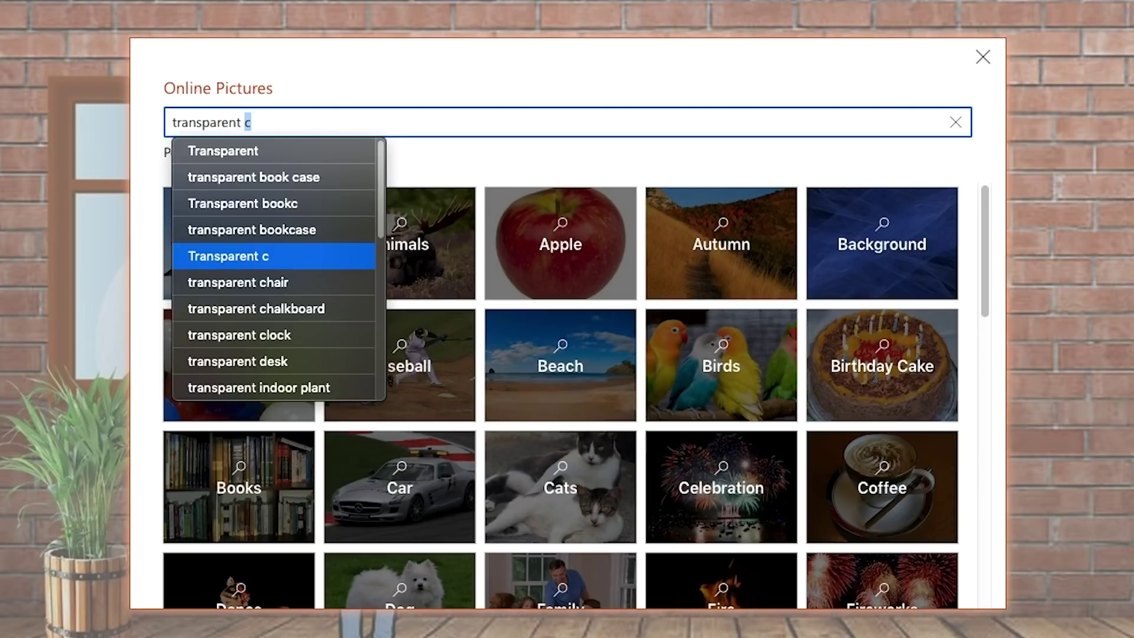
text(book)
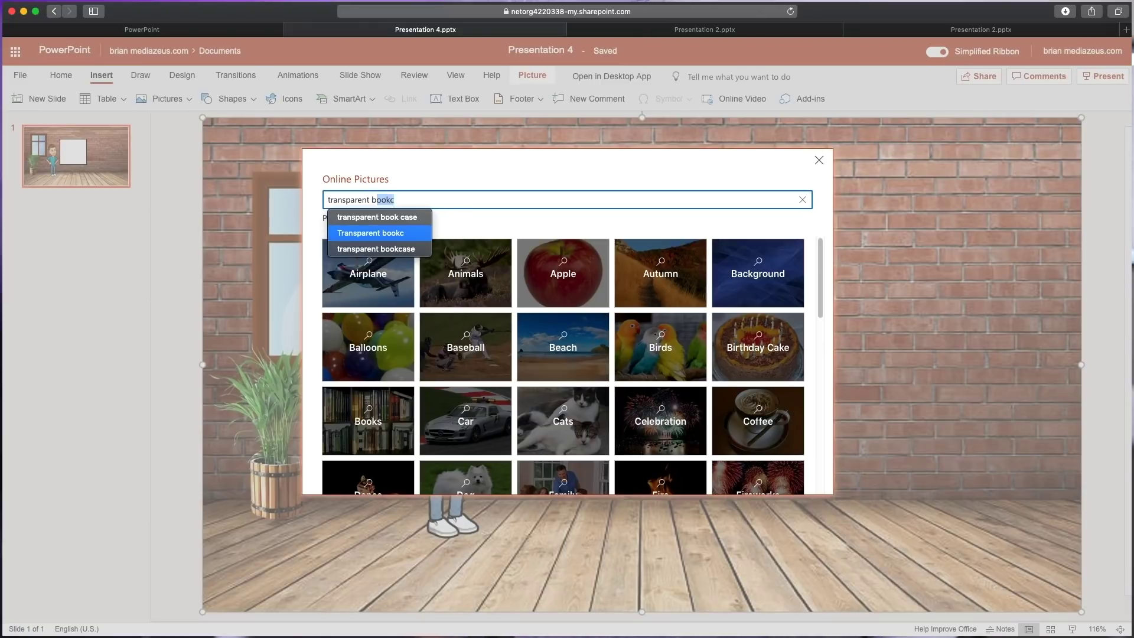
text(case)
key(Return)
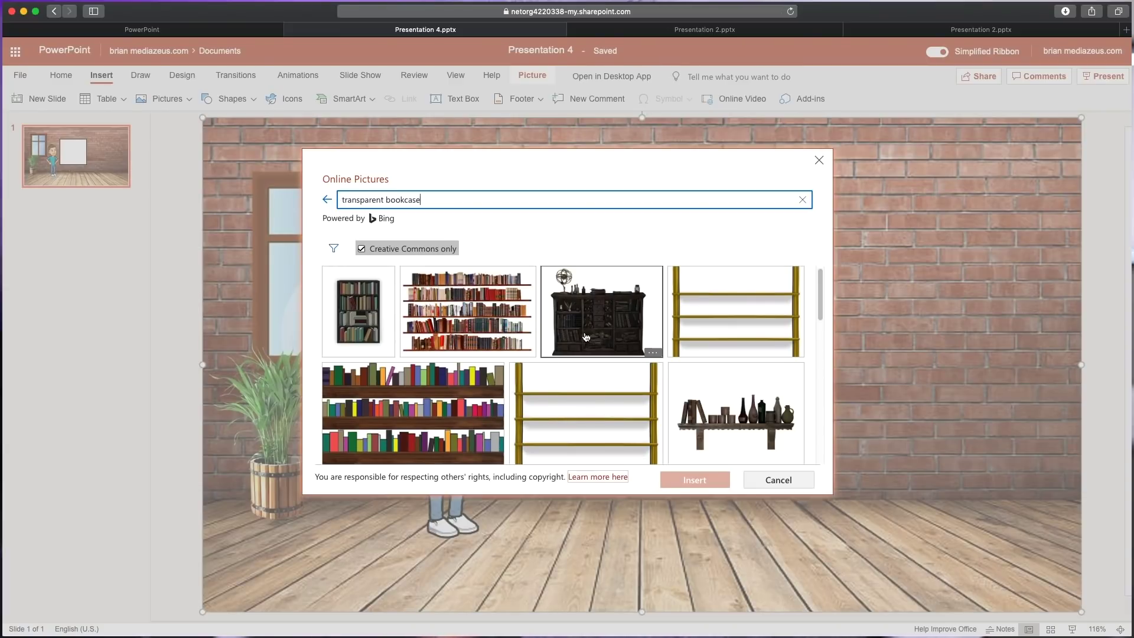
click(371, 321)
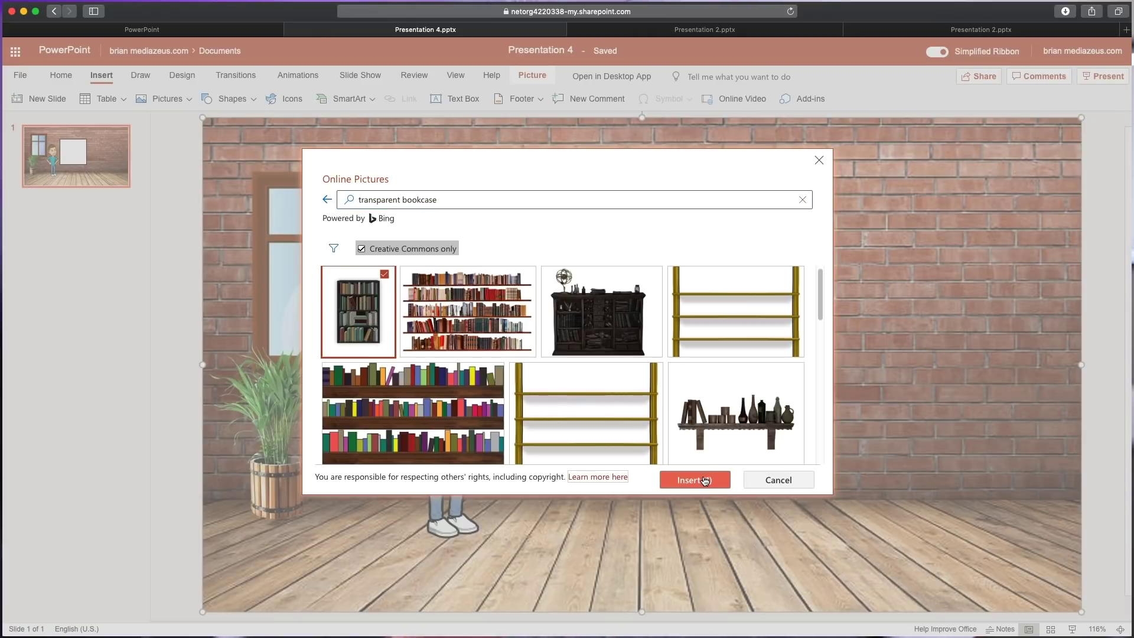
click(704, 480)
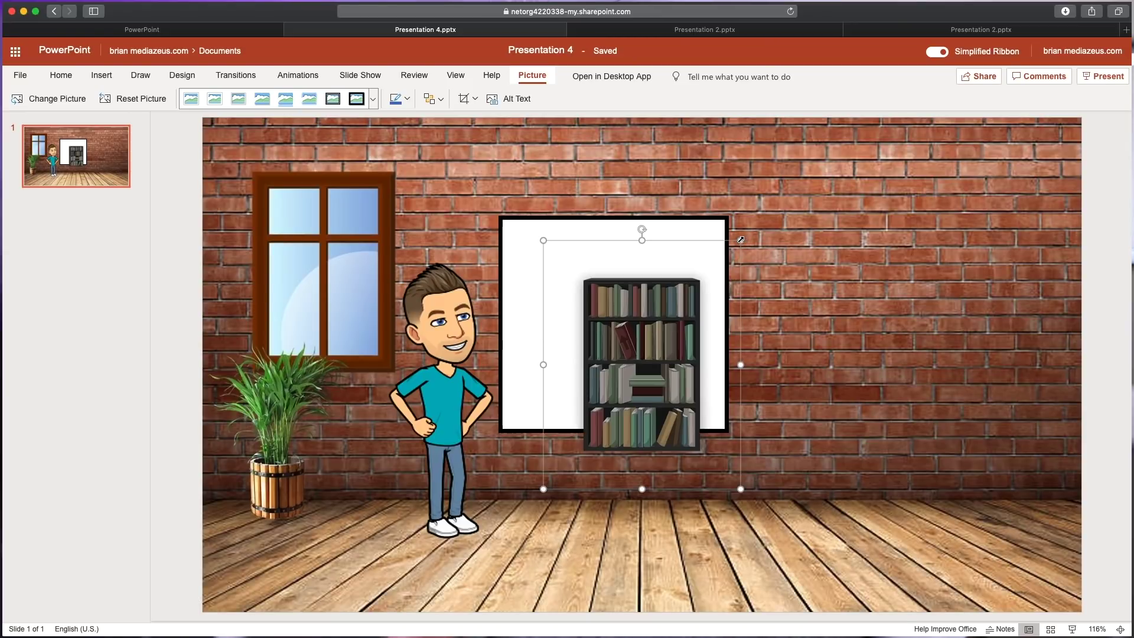
drag(741, 239, 703, 273)
drag(640, 358, 996, 406)
text(ransp)
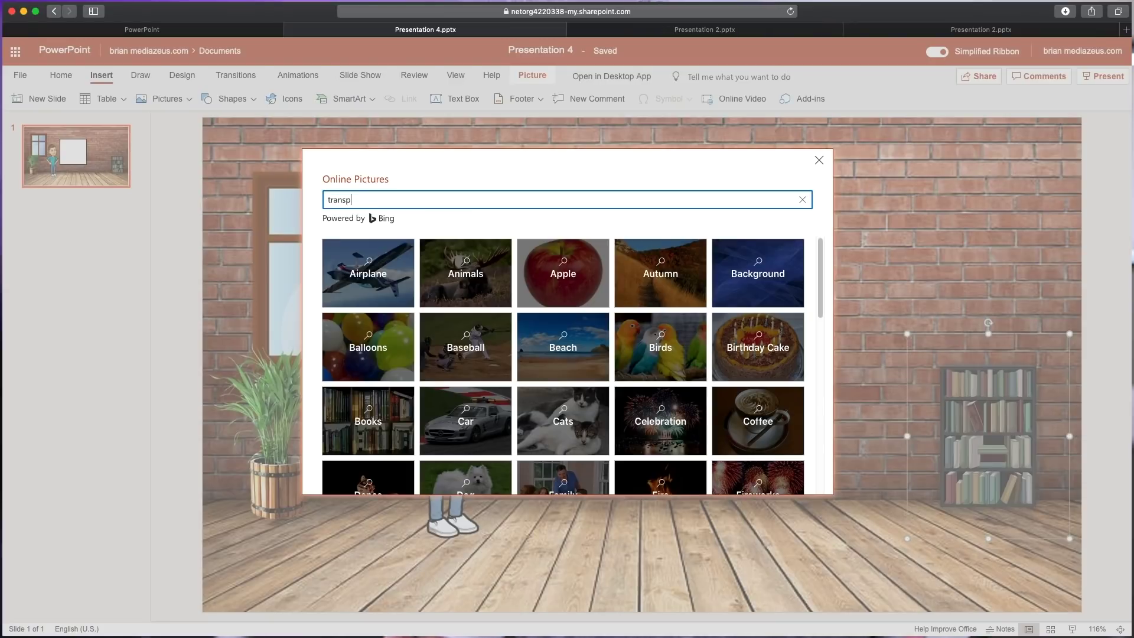
text(arent rug)
Step: Insert the colourful patterned rug from the 'transparent rug' results onto the floor
key(Return)
click(476, 345)
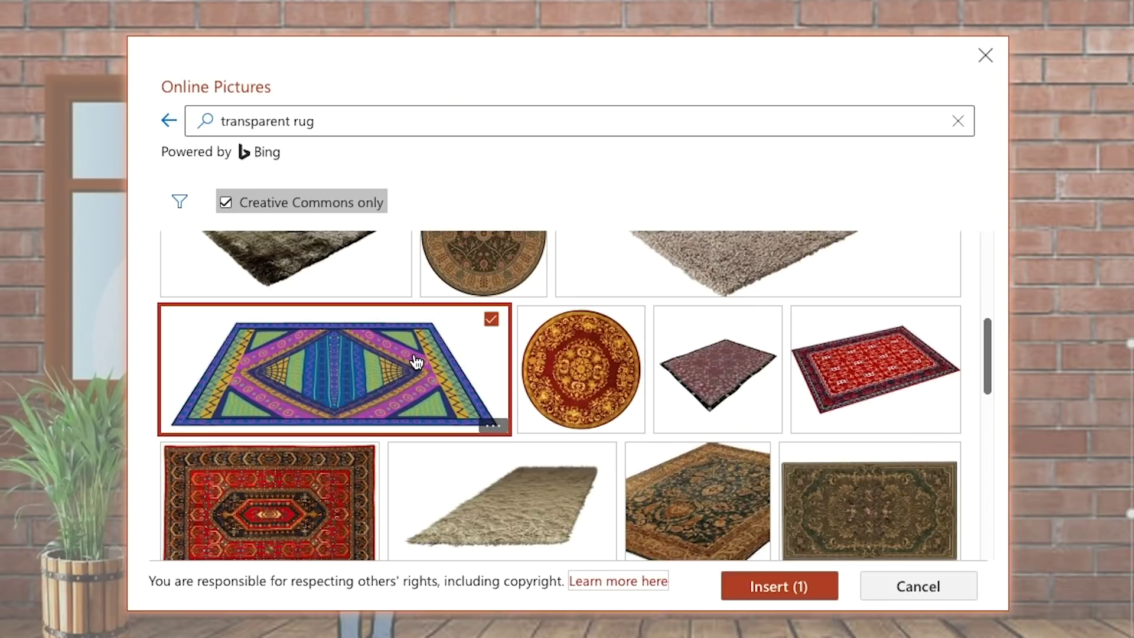
click(825, 597)
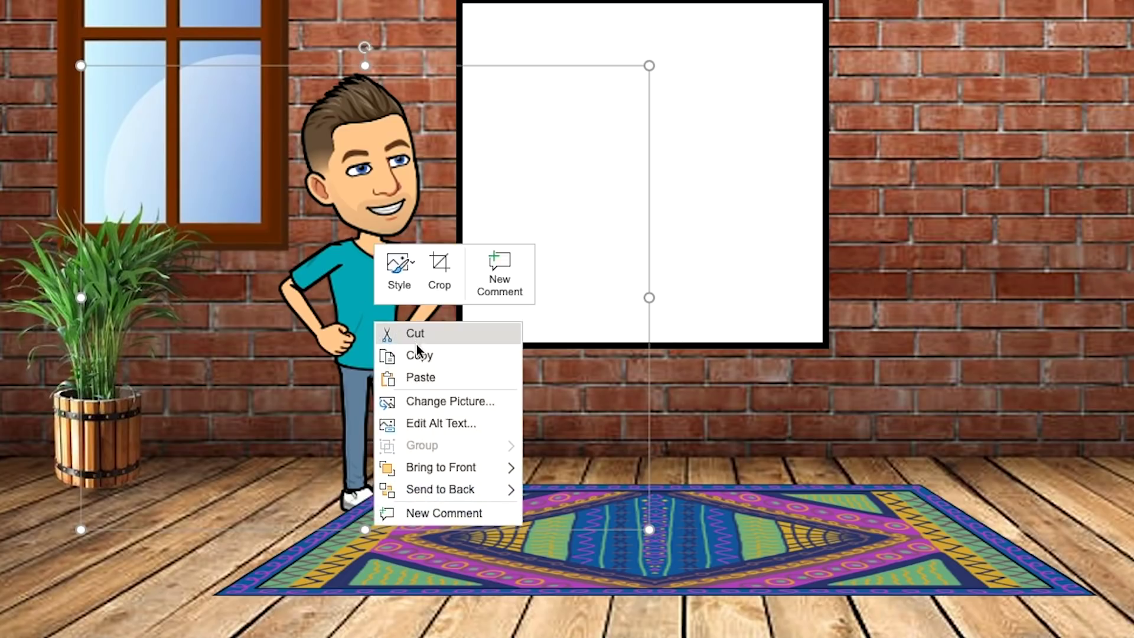
mouse_move(487, 468)
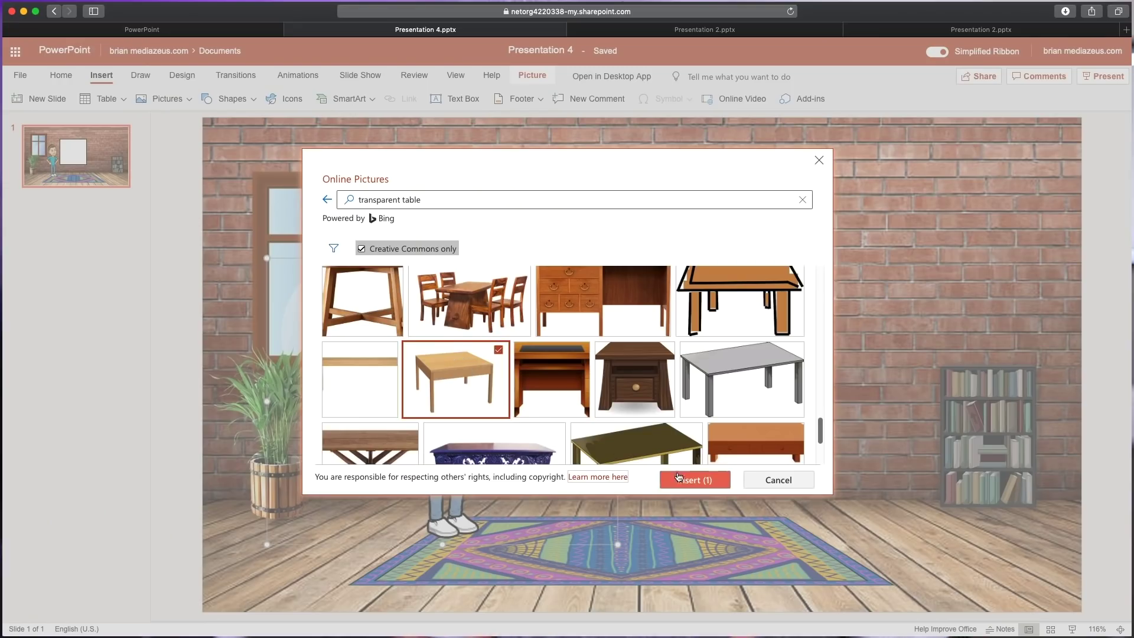
Step: Place the wooden table at lower right, shrink the laptop onto it, and shrink the wall clock
click(690, 481)
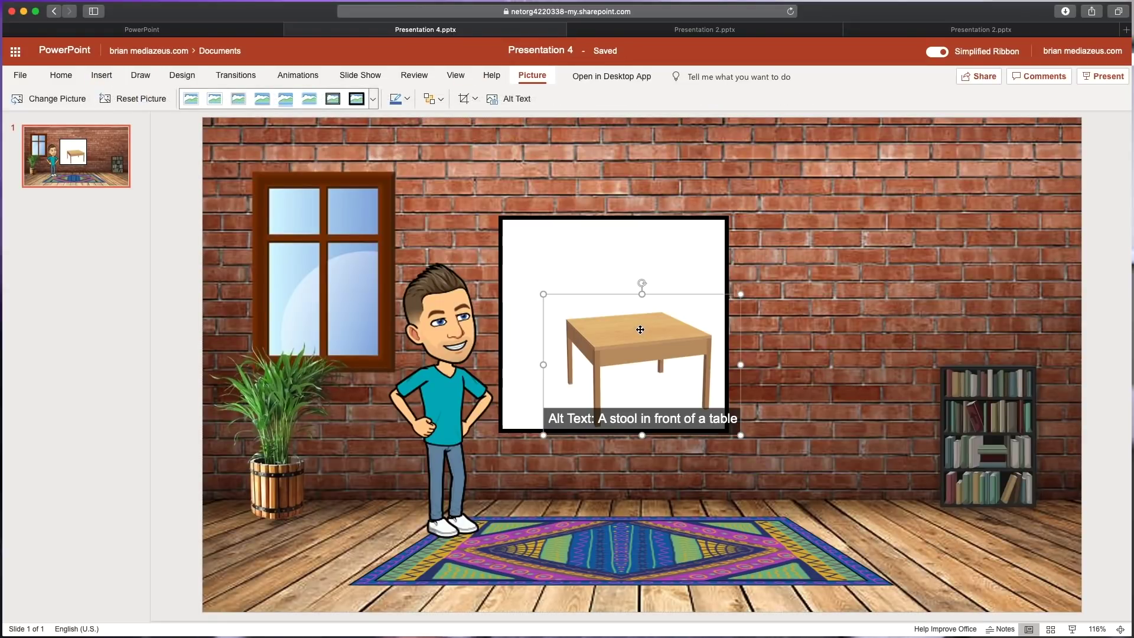
drag(670, 342, 793, 476)
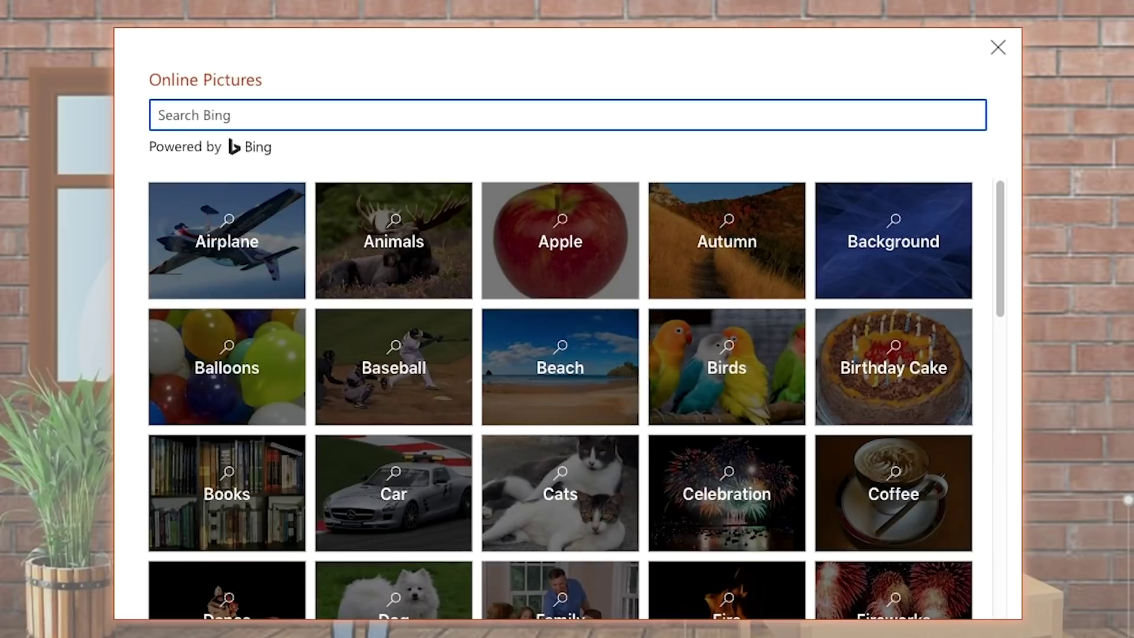
text(tra)
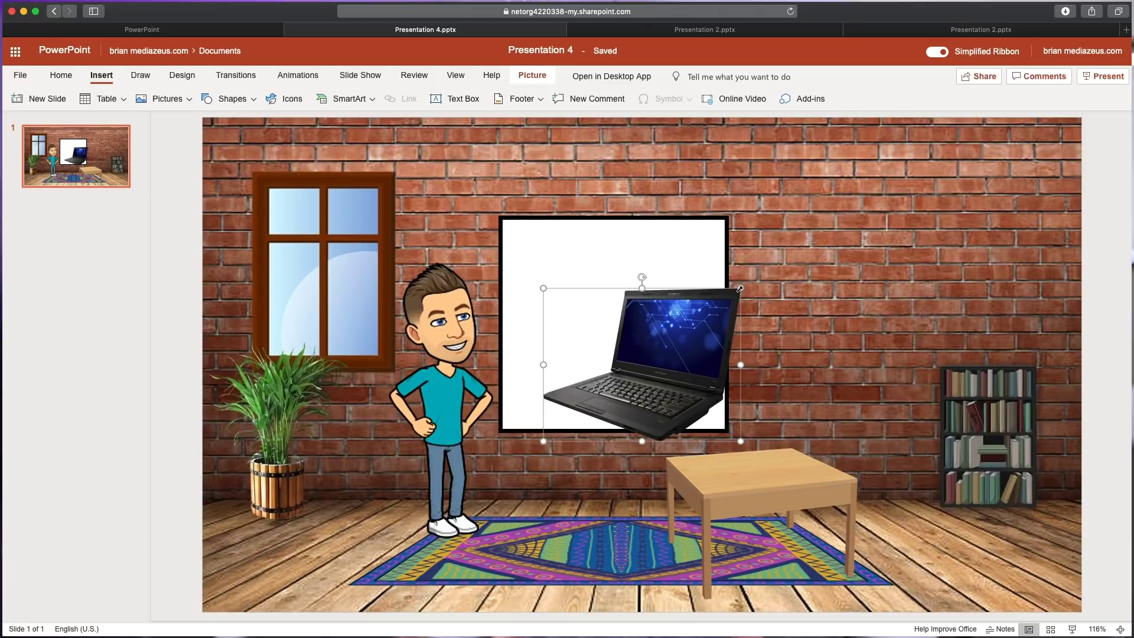
drag(734, 286, 776, 416)
drag(732, 449, 750, 449)
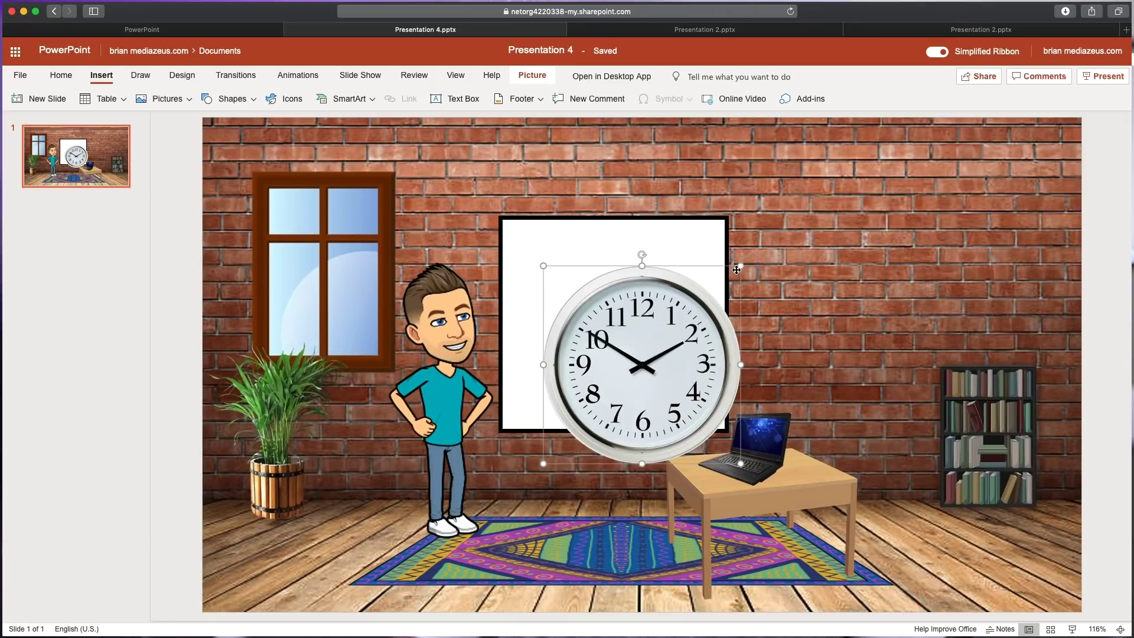
drag(738, 266, 1003, 254)
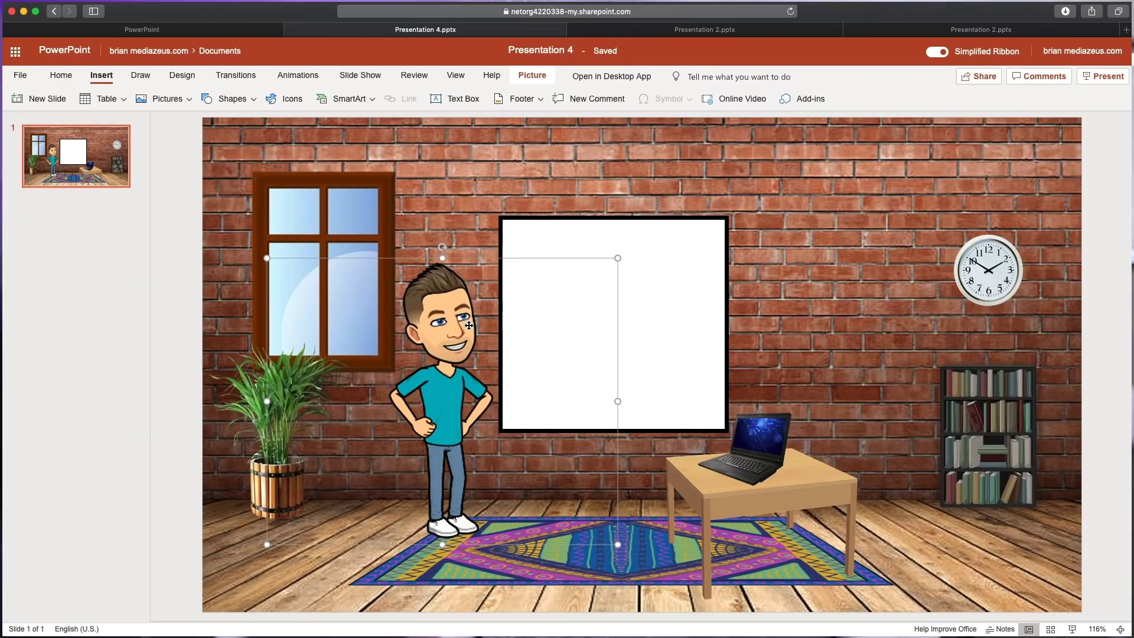
Step: Remove the Bitmoji and download the slide as a JPEG image
key(Delete)
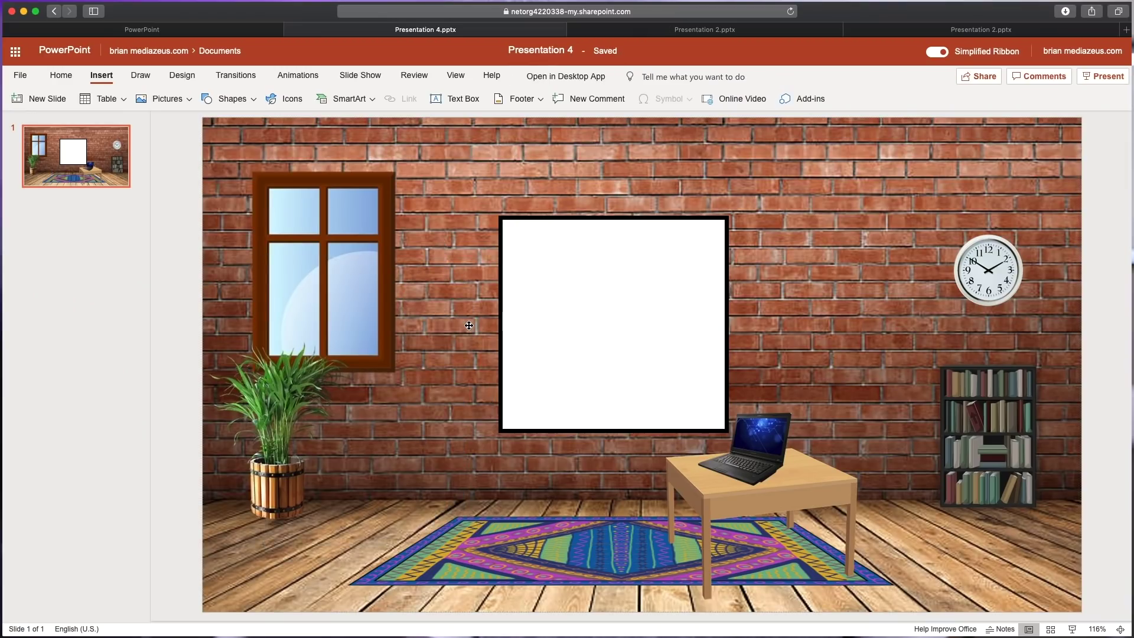
click(21, 76)
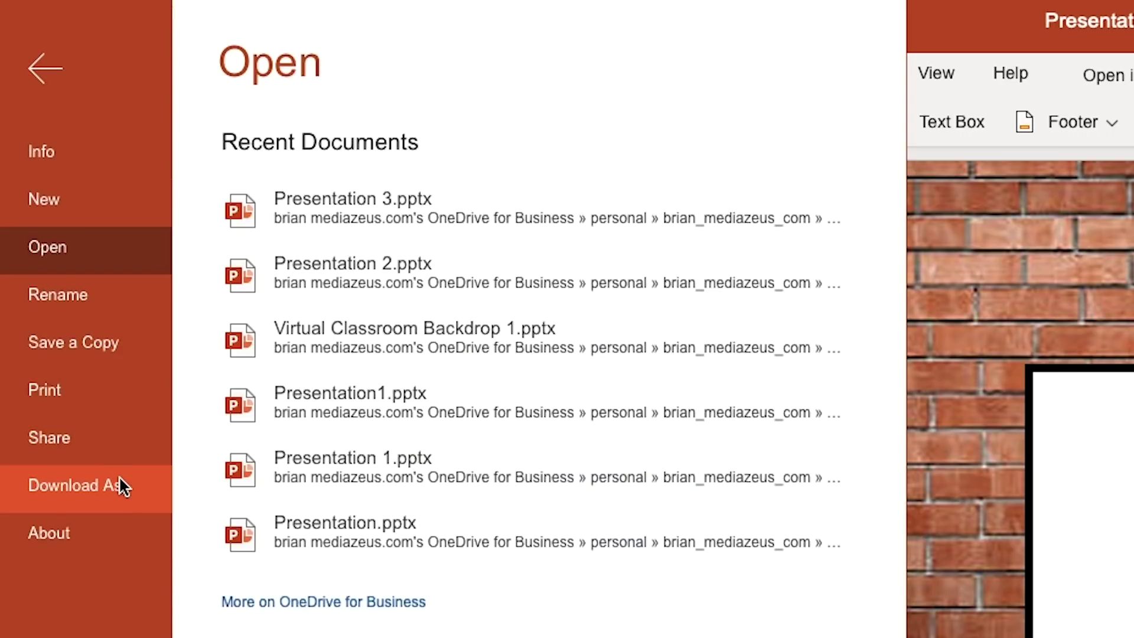
click(119, 486)
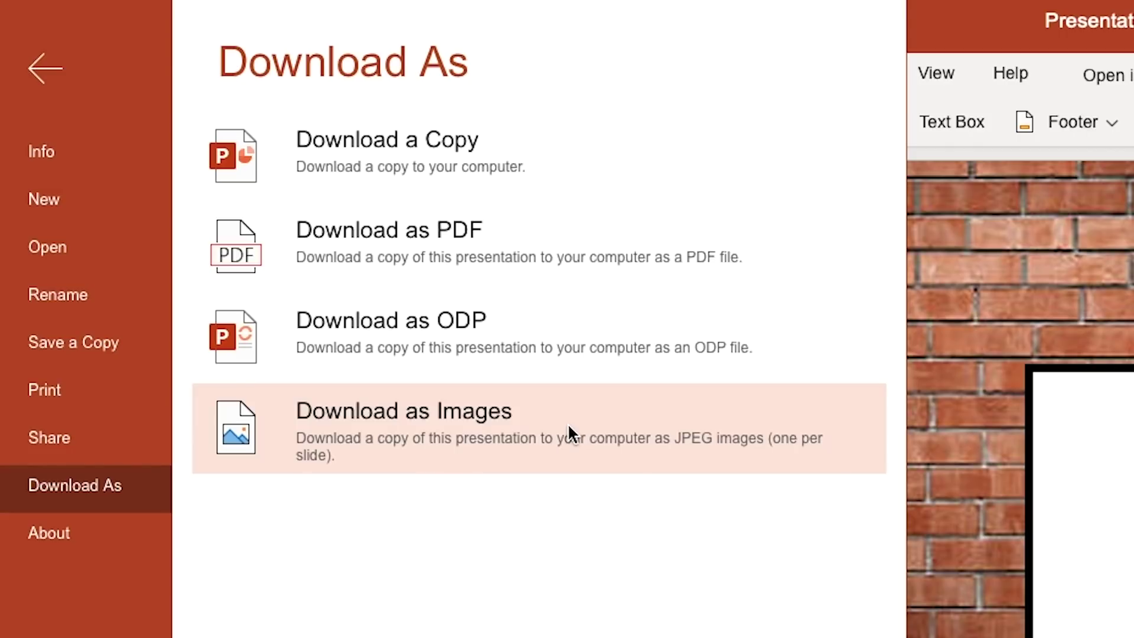
click(568, 422)
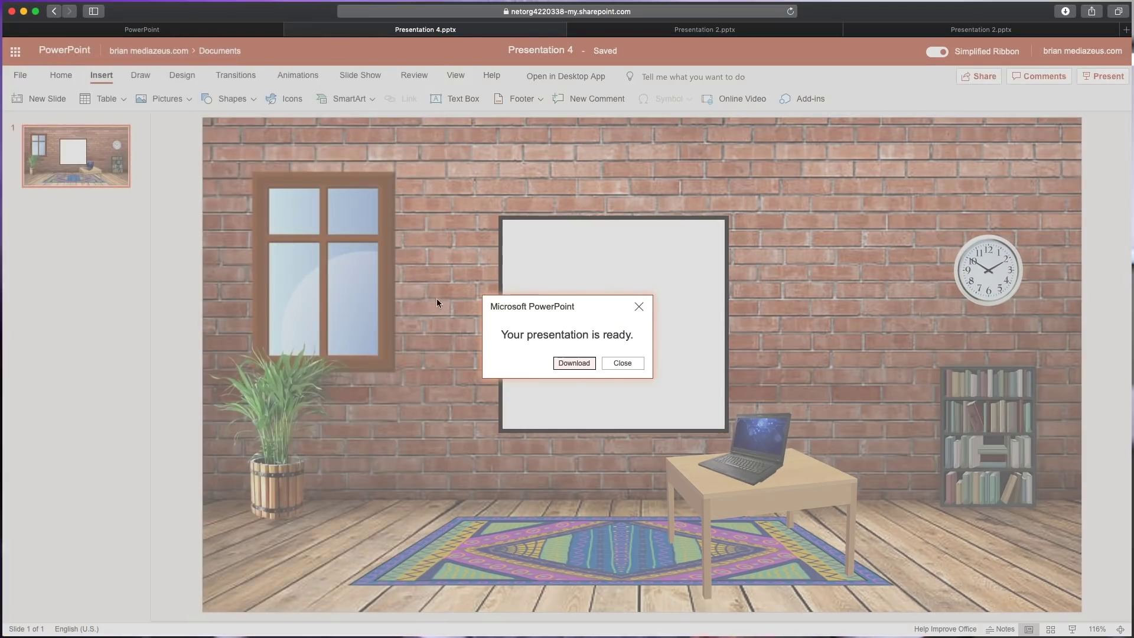
click(591, 364)
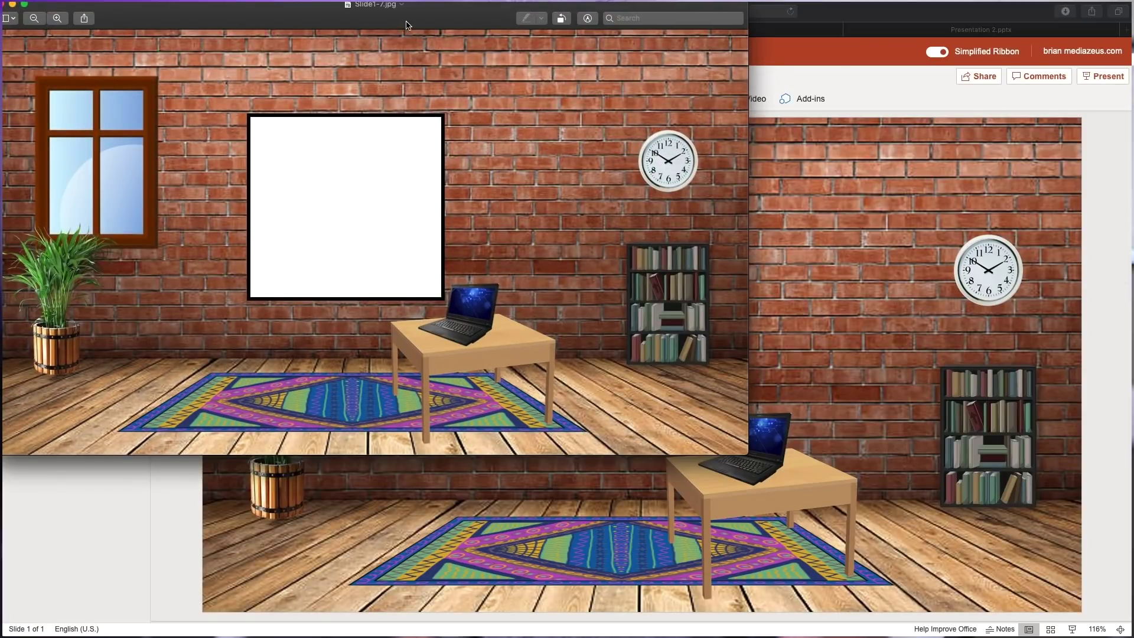
drag(417, 28, 597, 137)
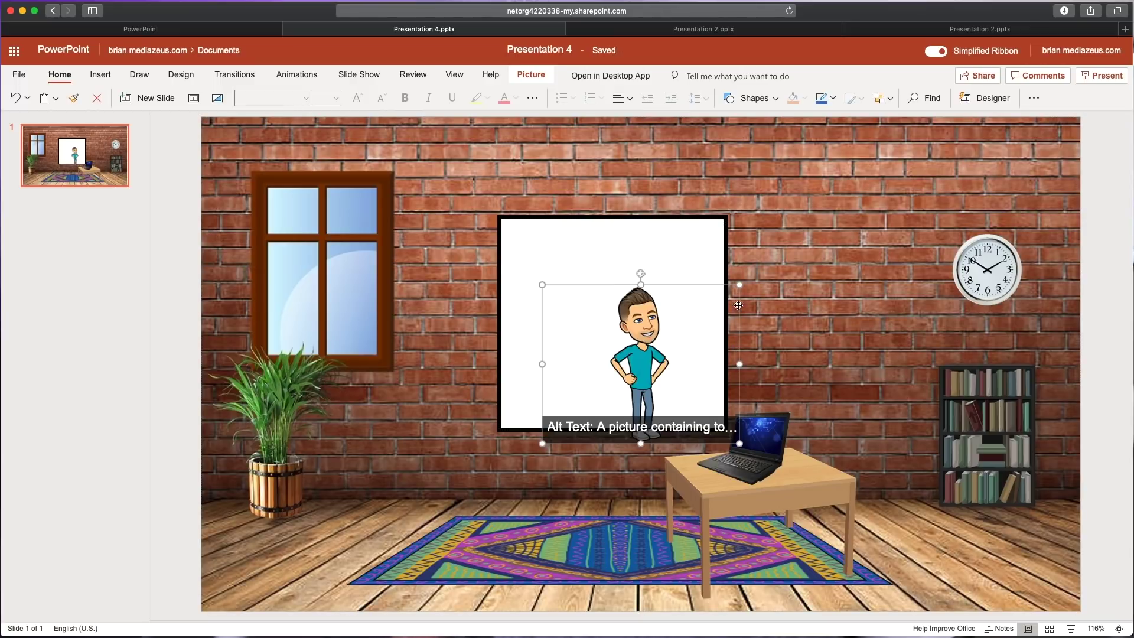
Step: Enlarge the Bitmoji and place it in front of the whiteboard's left side
drag(740, 285, 848, 220)
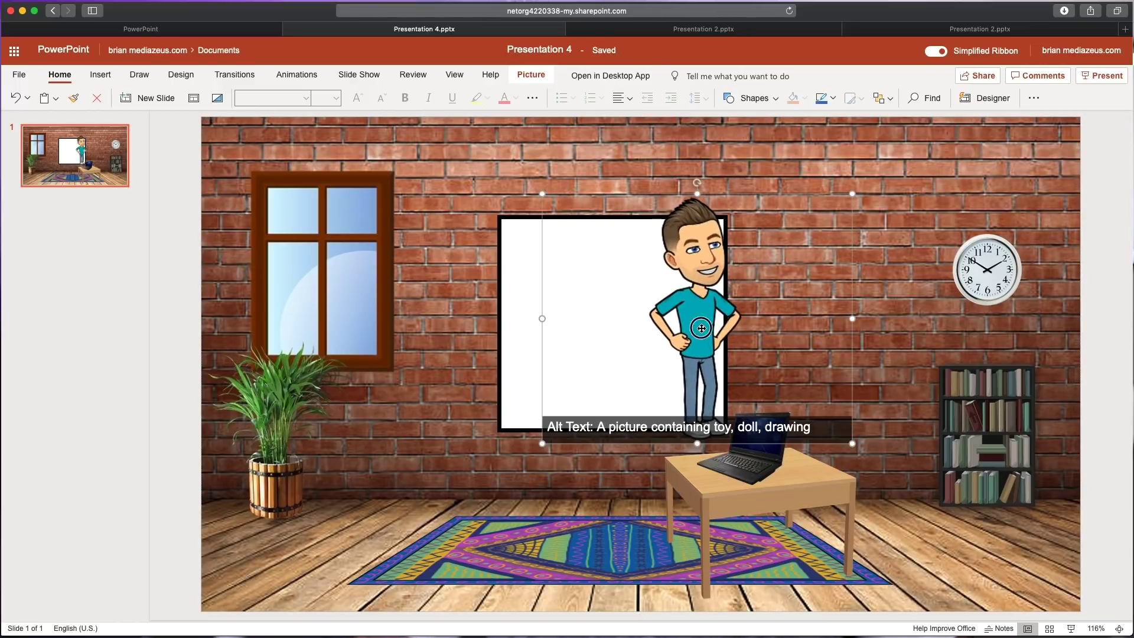
drag(702, 327, 453, 423)
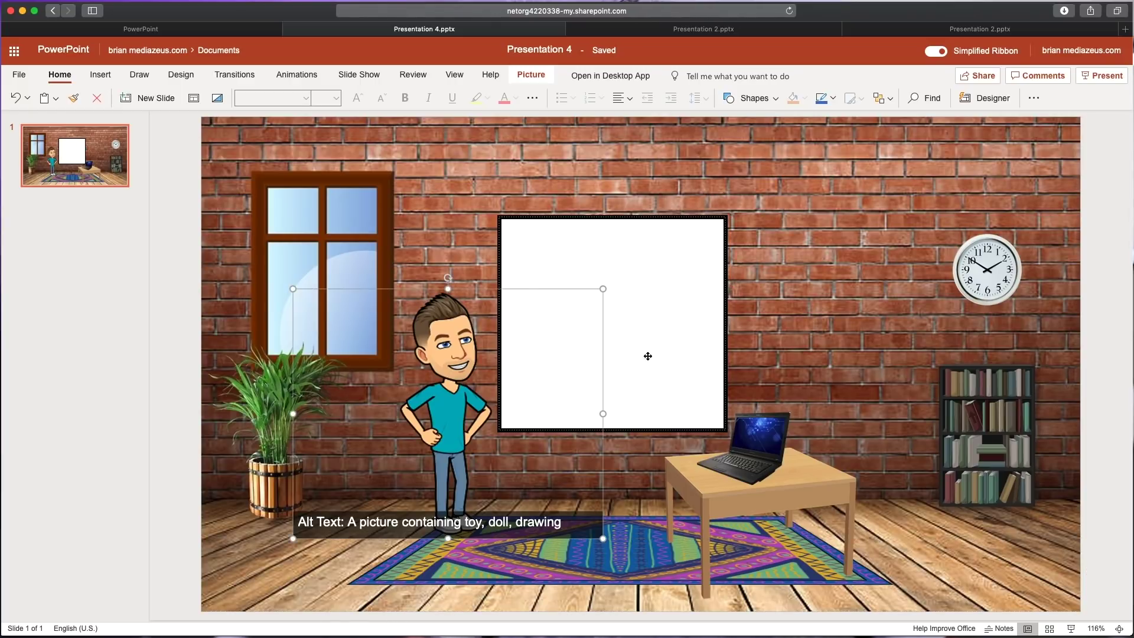
click(808, 369)
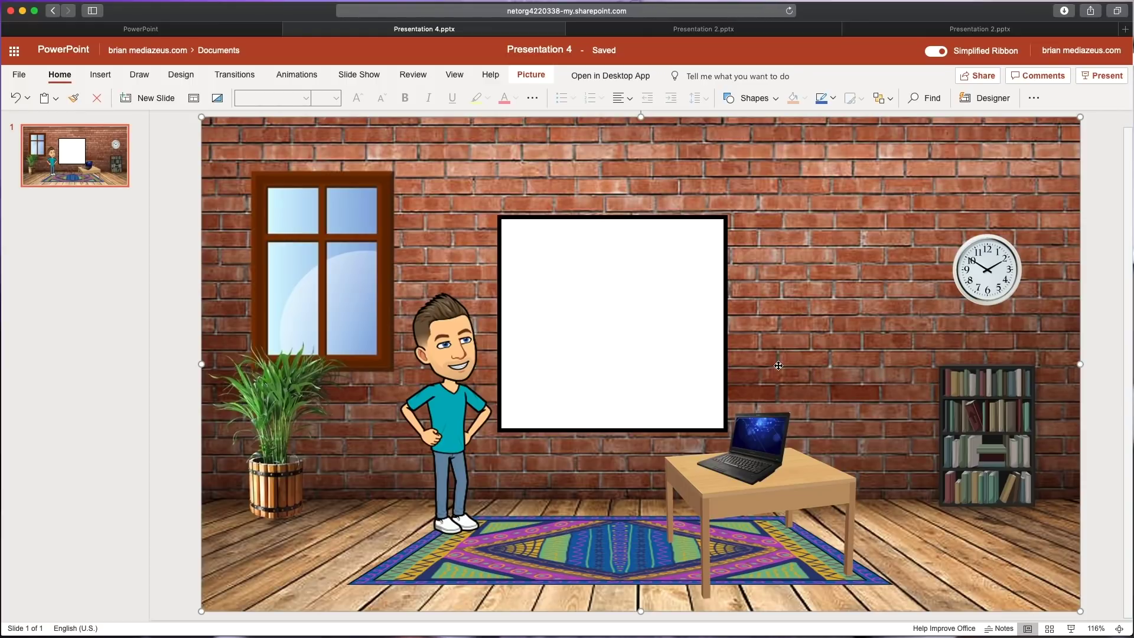
Step: Add the heading 'Download the "Before You Shoot" Guide' in 24 pt bold blue on the whiteboard
click(102, 76)
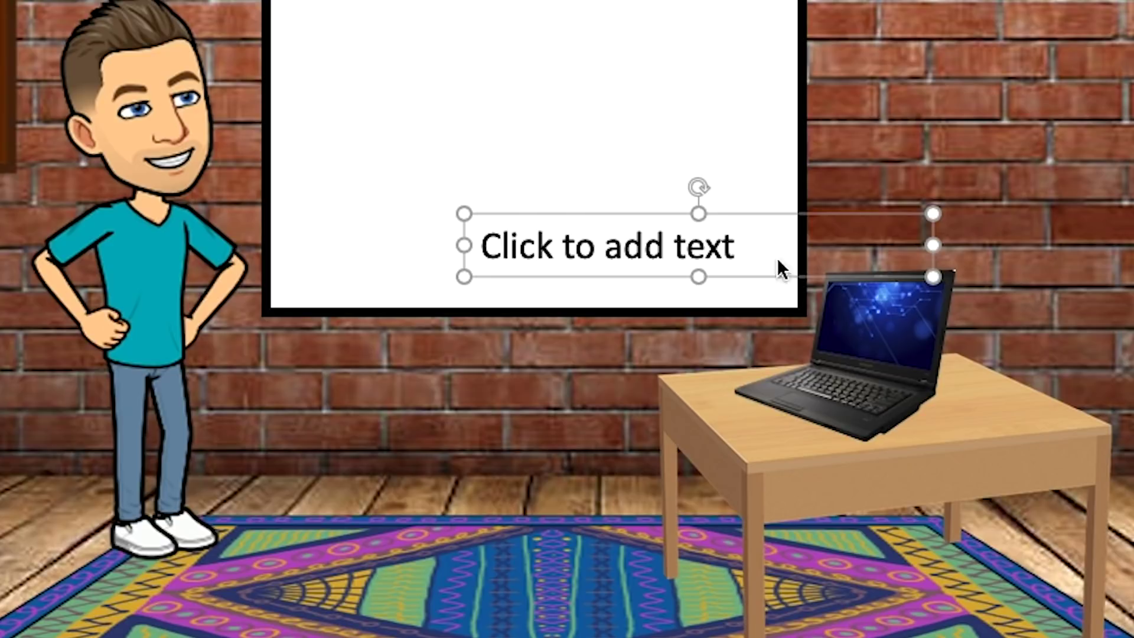
click(595, 247)
key(ctrl+a)
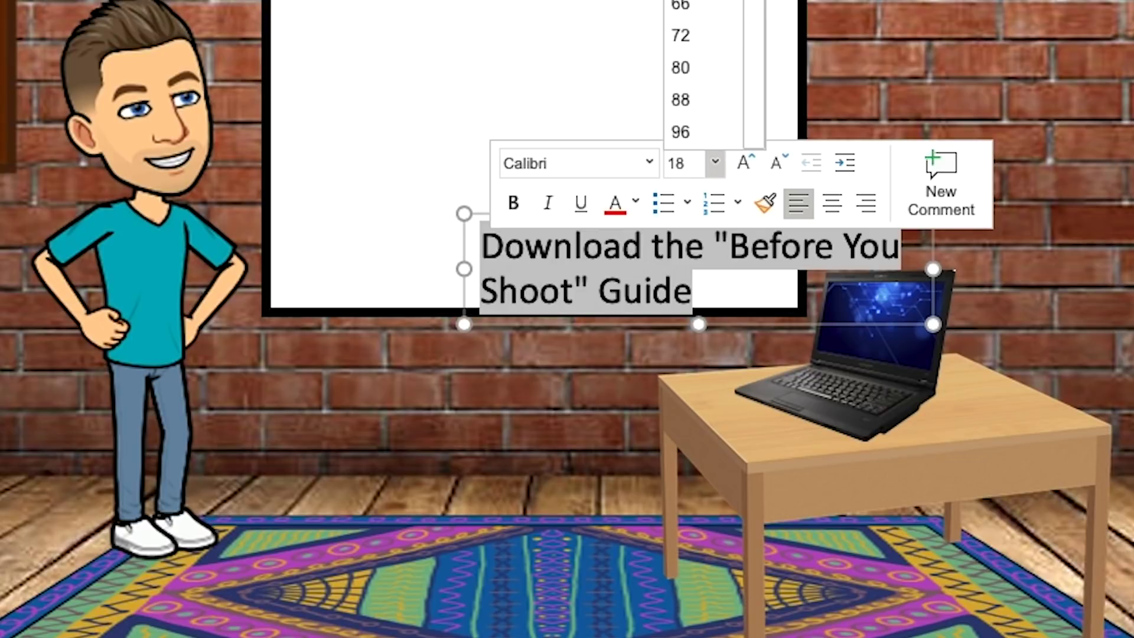
click(686, 2)
click(514, 203)
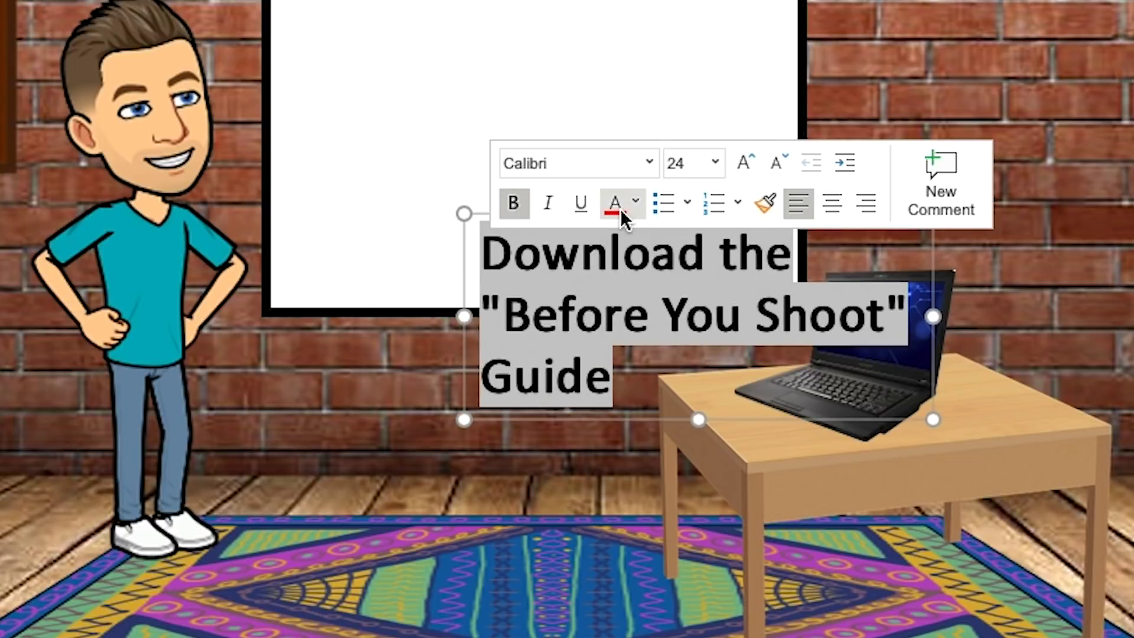
click(637, 203)
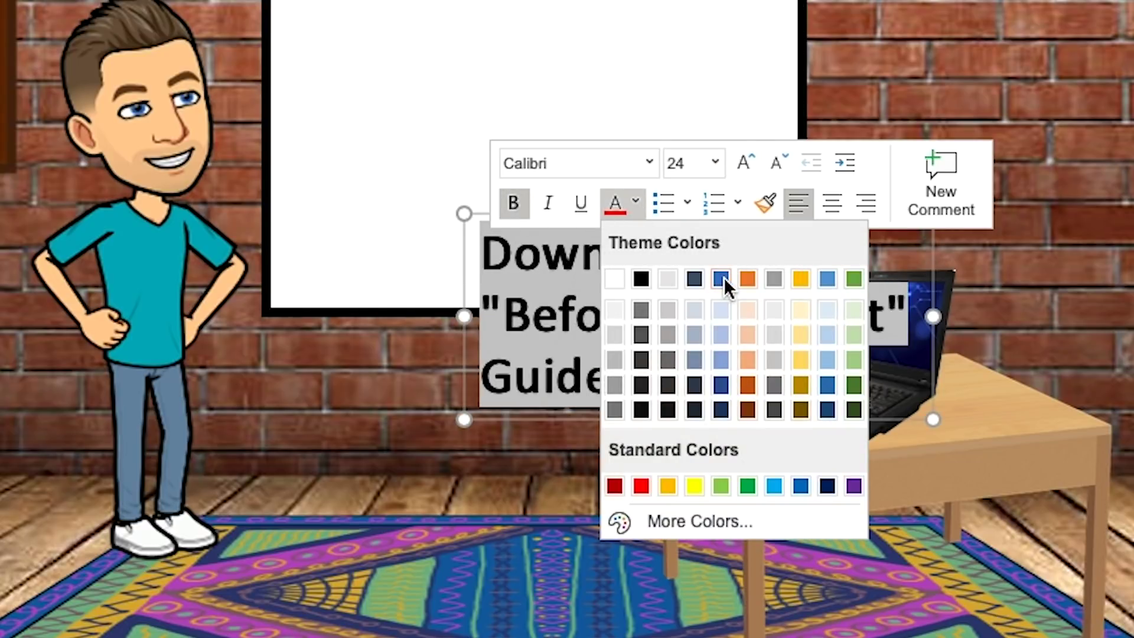
click(723, 277)
drag(633, 384, 565, 223)
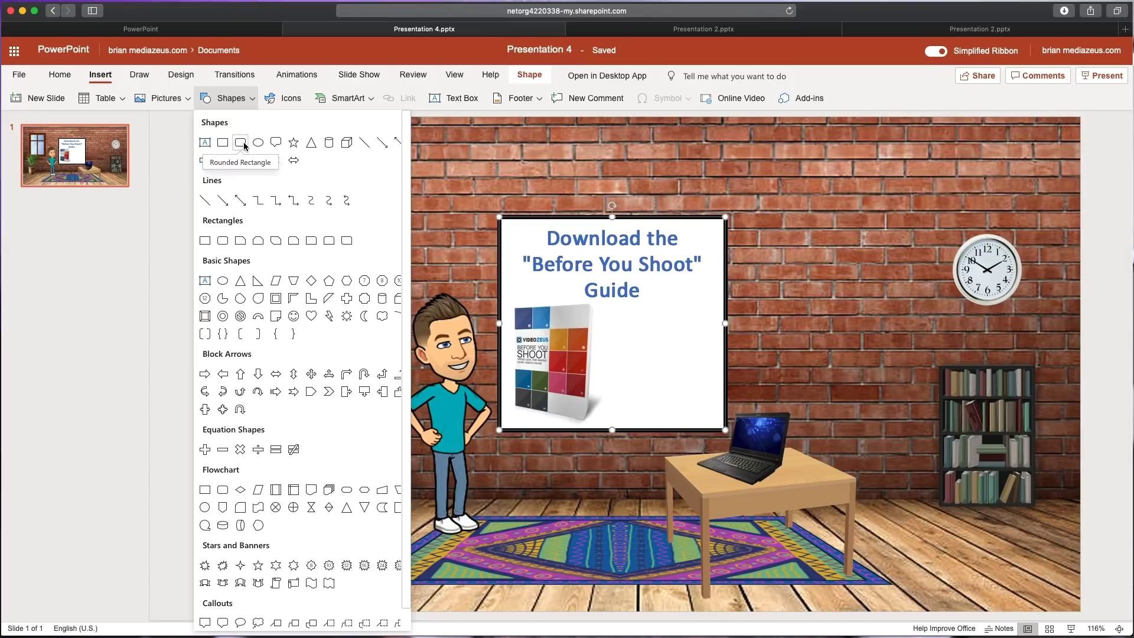
click(241, 144)
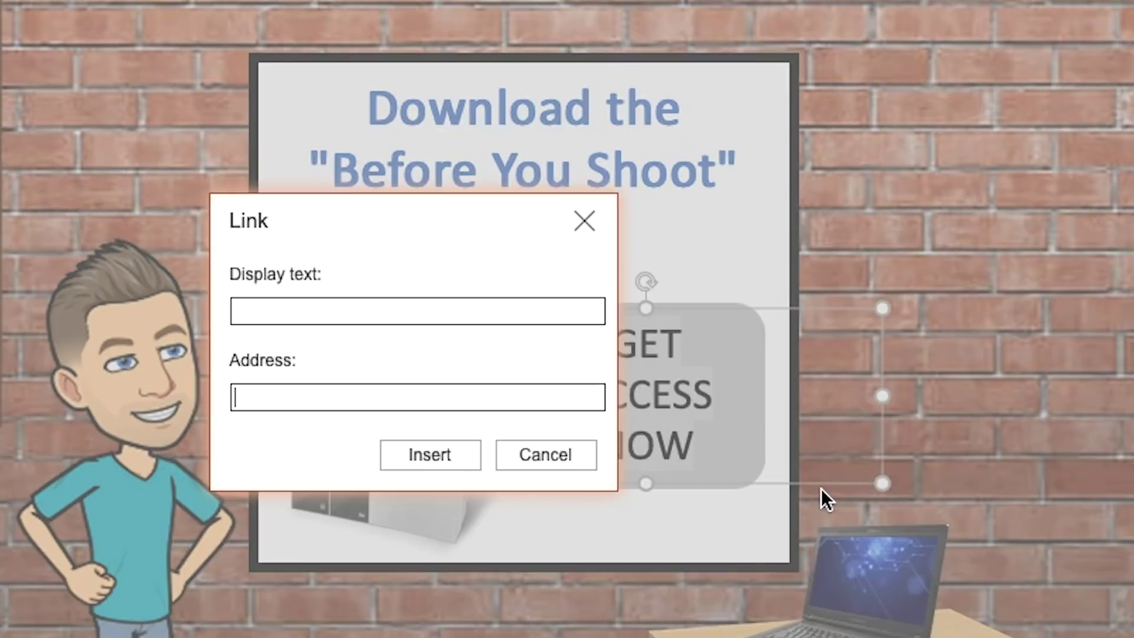
text(http://www.videozeus.com/)
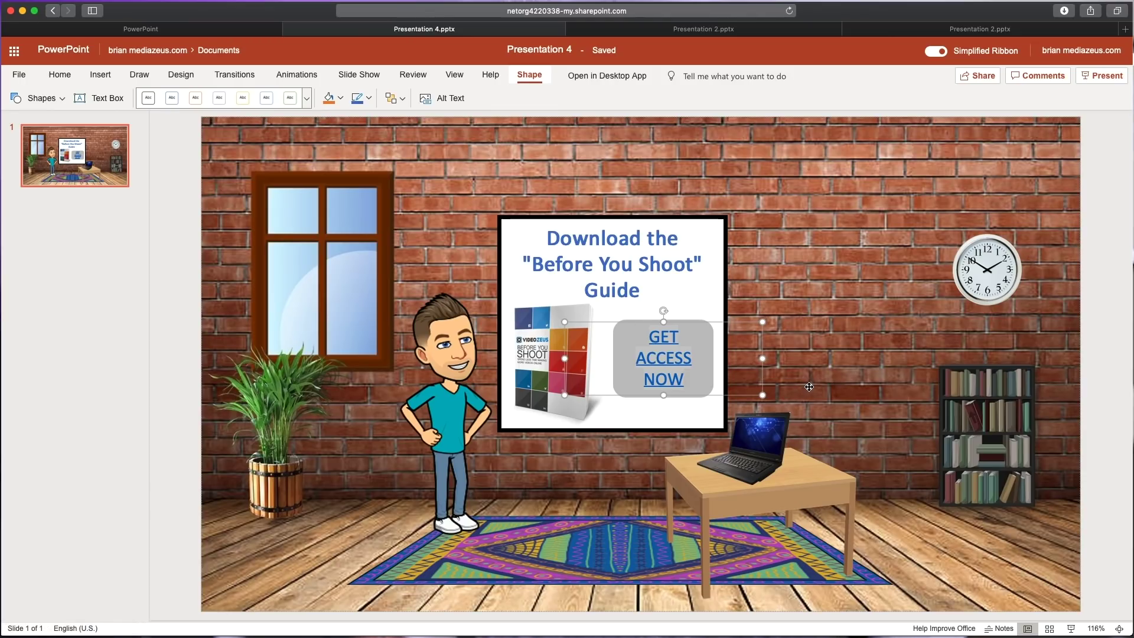
click(809, 386)
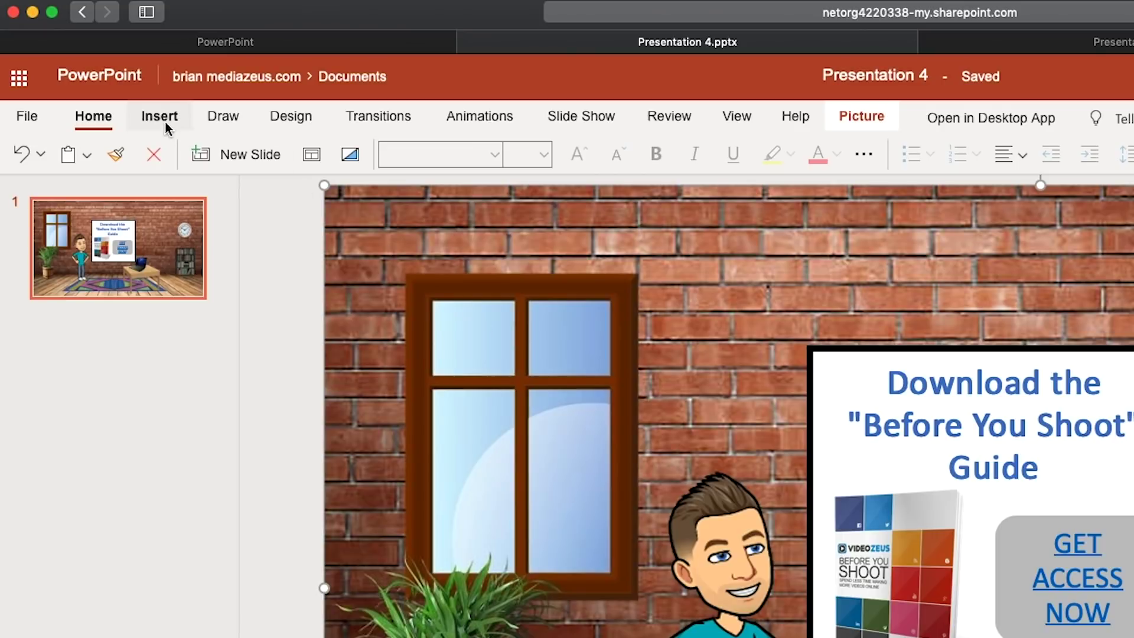
Step: Insert the YouTube video from its URL, shrink it and place it beside the whiteboard
click(101, 76)
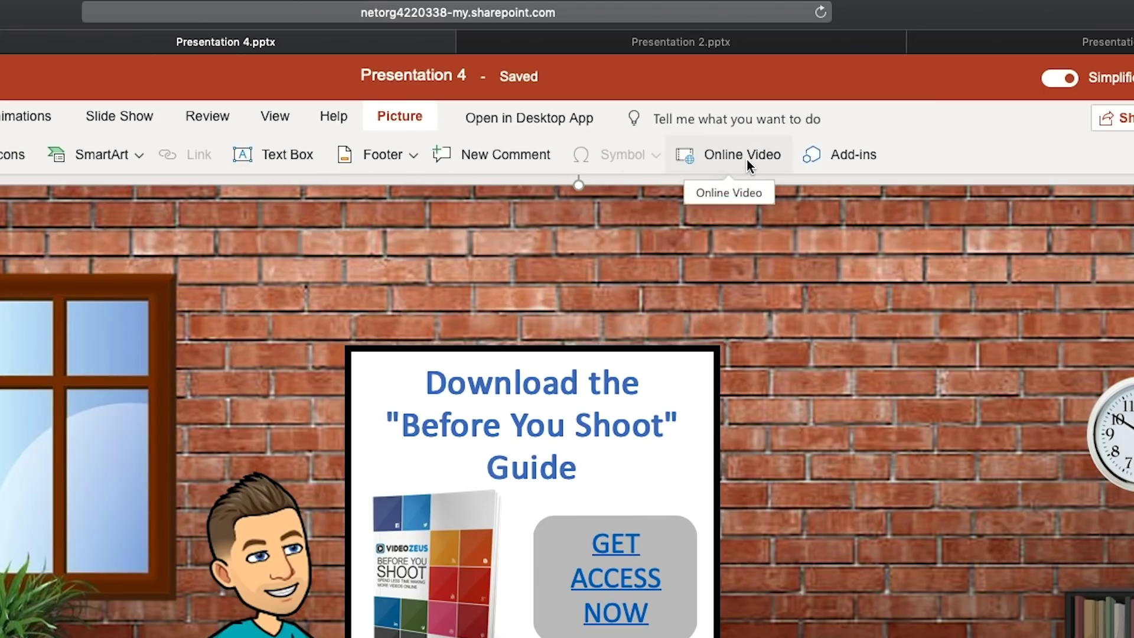
click(746, 158)
text(https://www.youtube.com/watch?v=0cQE_VPkQ9M)
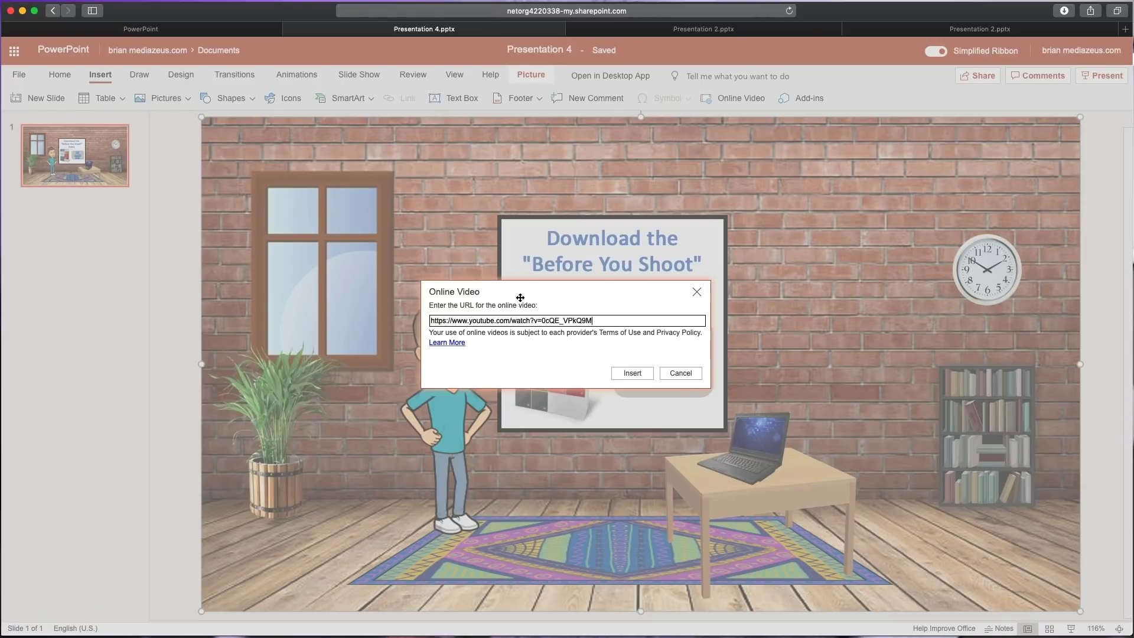
click(633, 373)
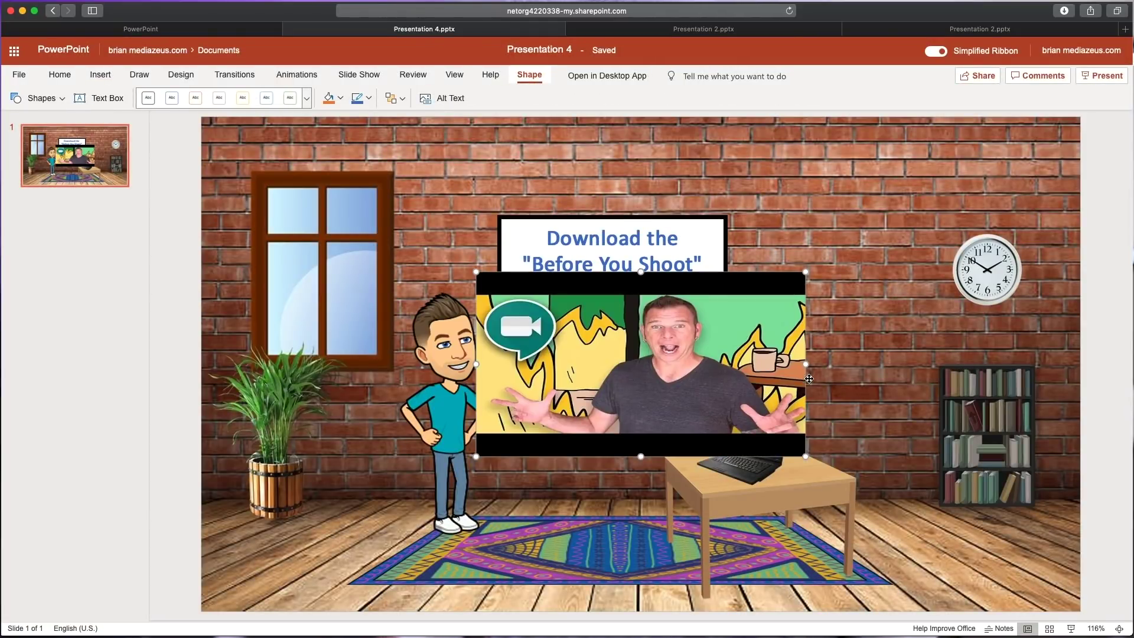
drag(806, 272, 697, 294)
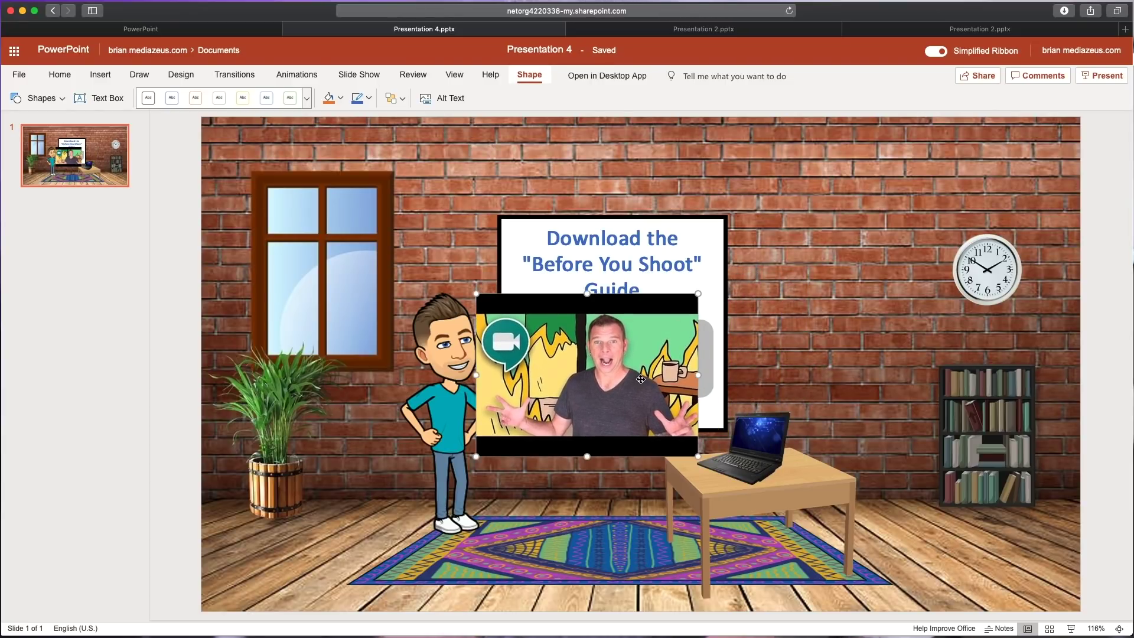
drag(642, 378, 905, 313)
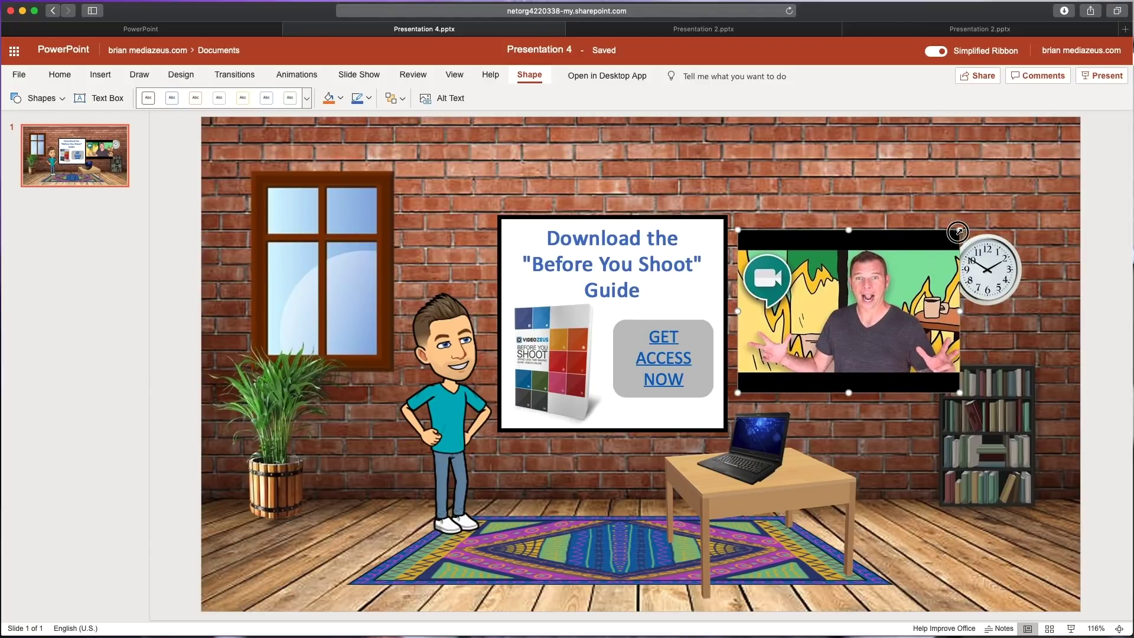
drag(960, 230, 933, 239)
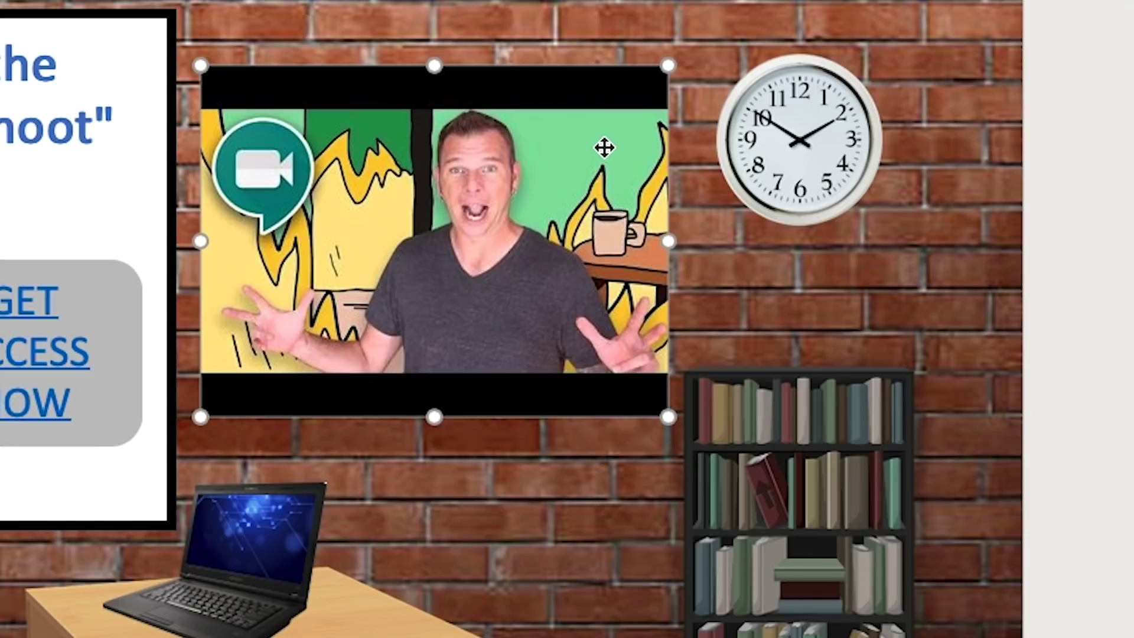
Step: Give the video a dark grey outline
right_click(907, 273)
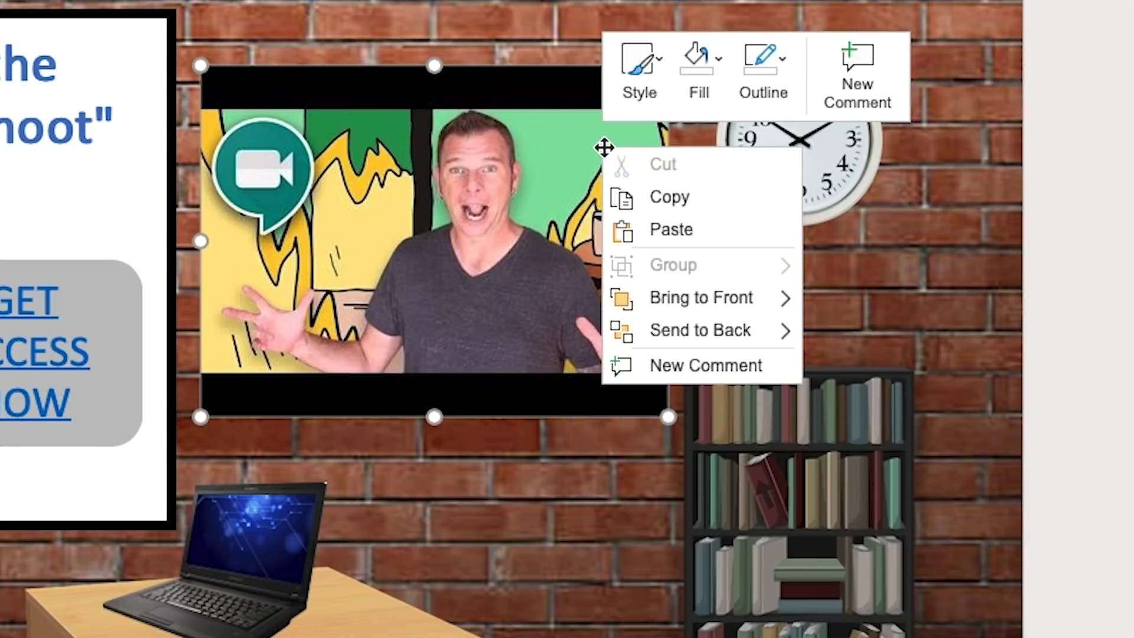
click(786, 73)
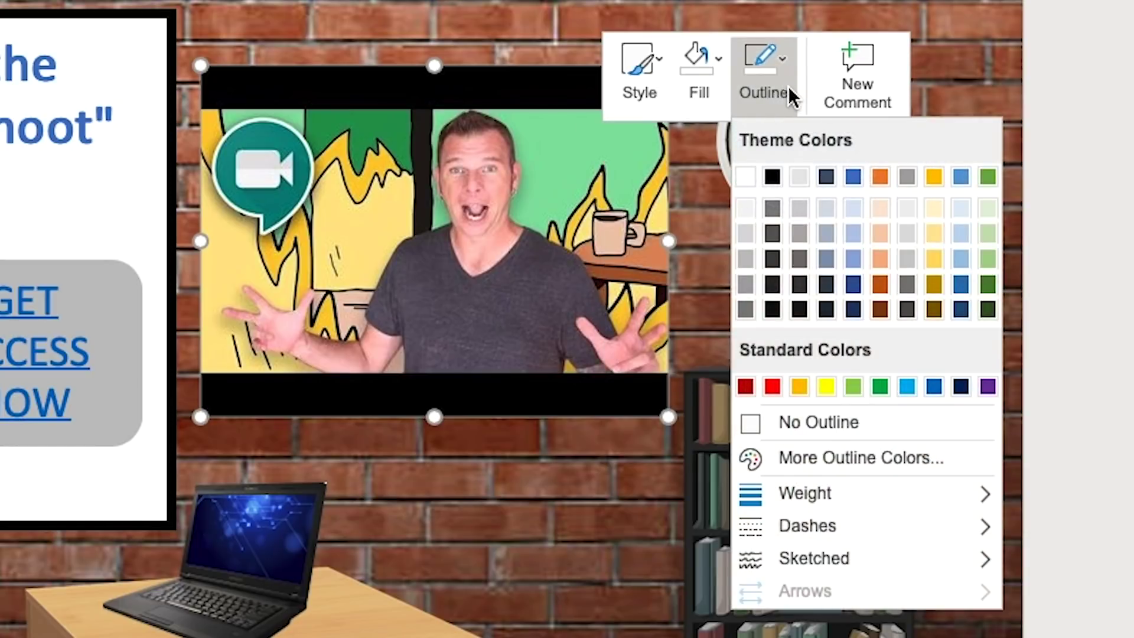
click(777, 262)
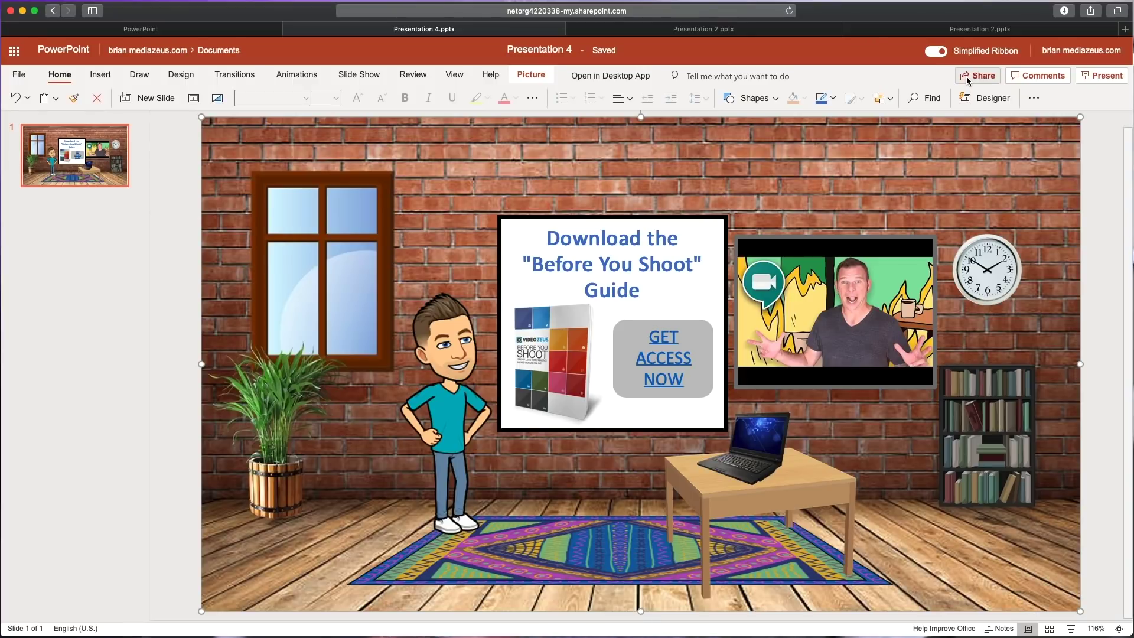
Step: Create an anyone-can-edit link to Presentation 4 through Share > Copy Link and copy it
click(738, 104)
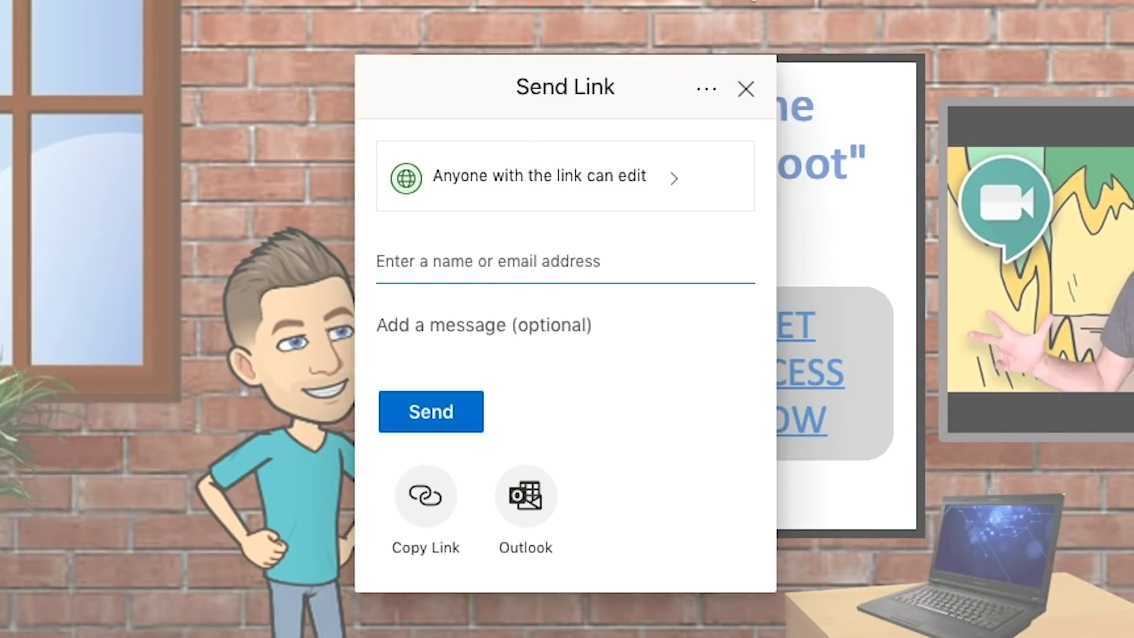
click(439, 509)
click(731, 332)
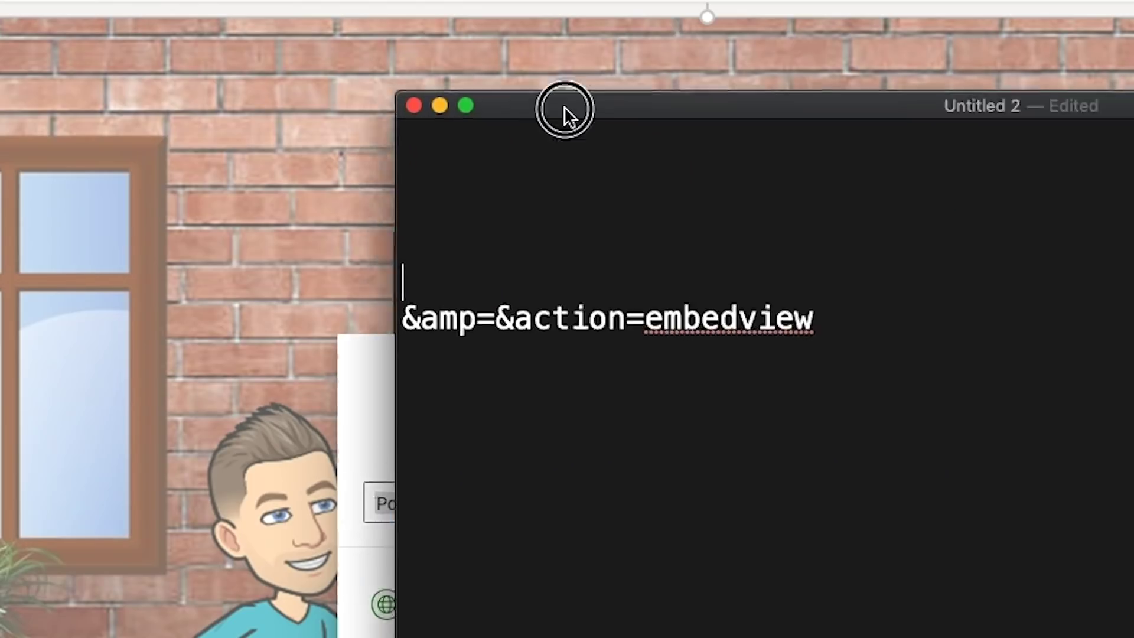
Step: Paste the copied sharing link at the top of the TextEdit document
drag(565, 106, 192, 29)
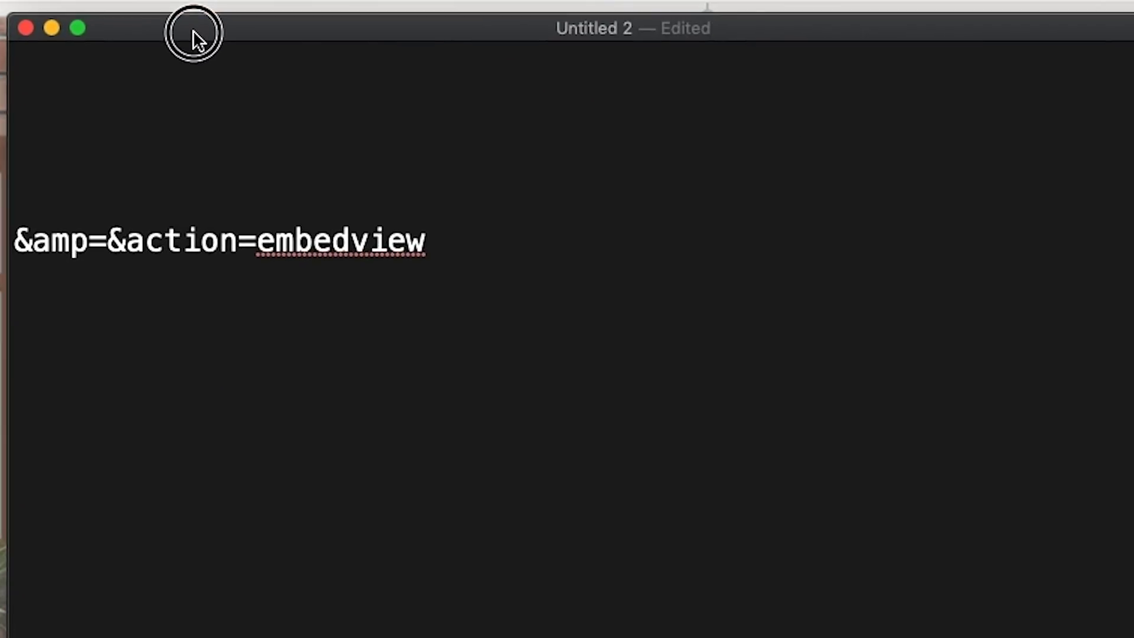
click(92, 85)
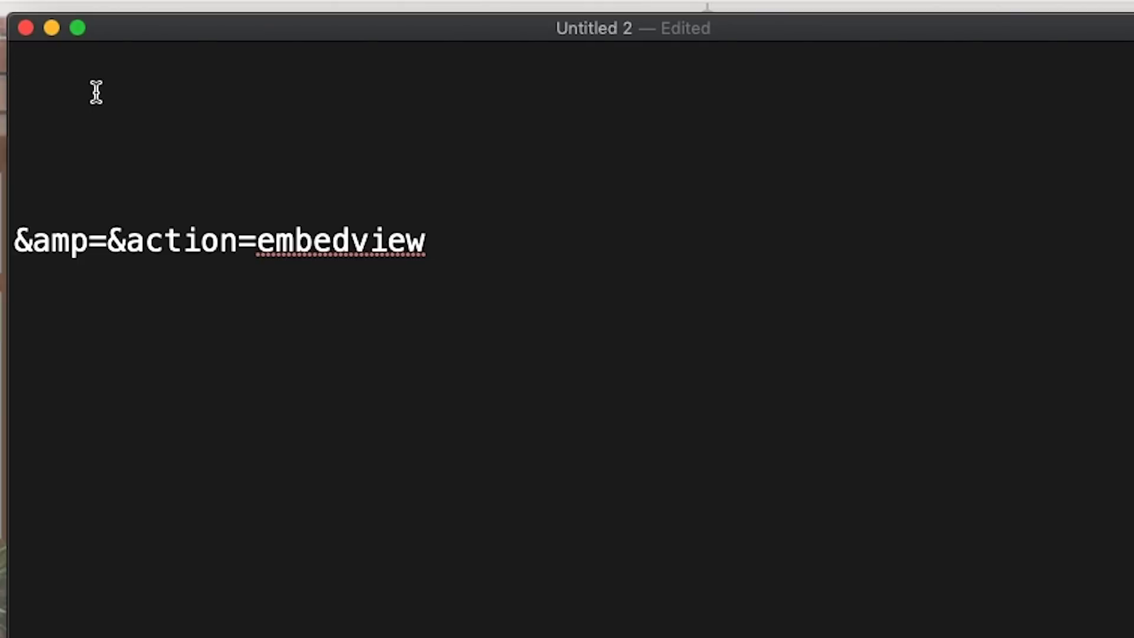
key(super+v)
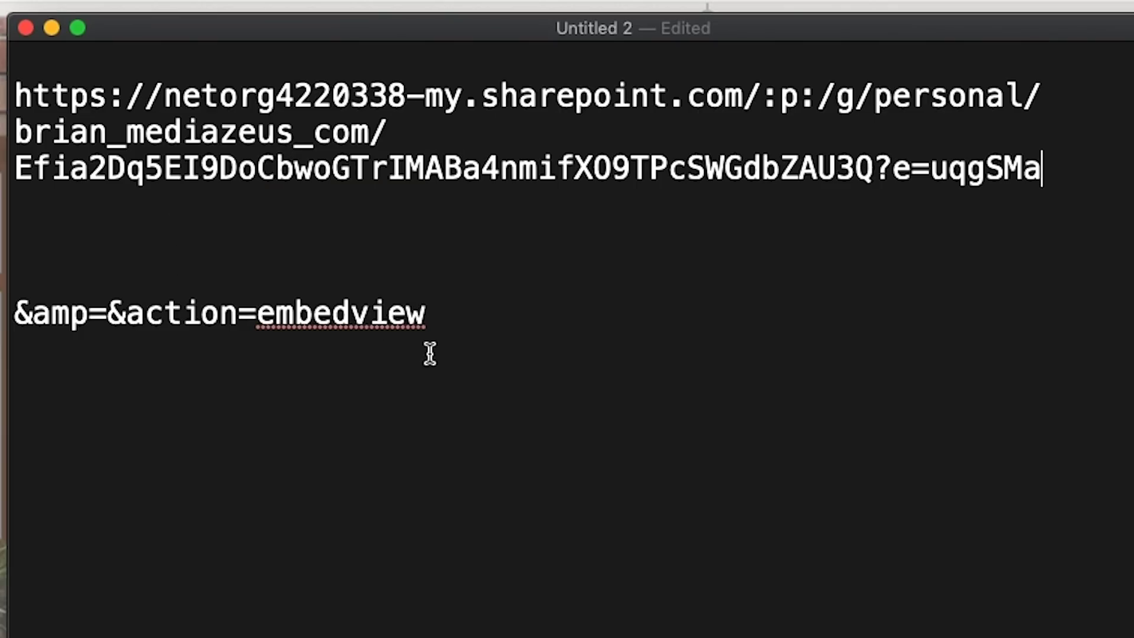
Step: Join '&amp=&action=embedview' onto the link as one URL, select it, and open a new browser tab
drag(445, 317, 13, 308)
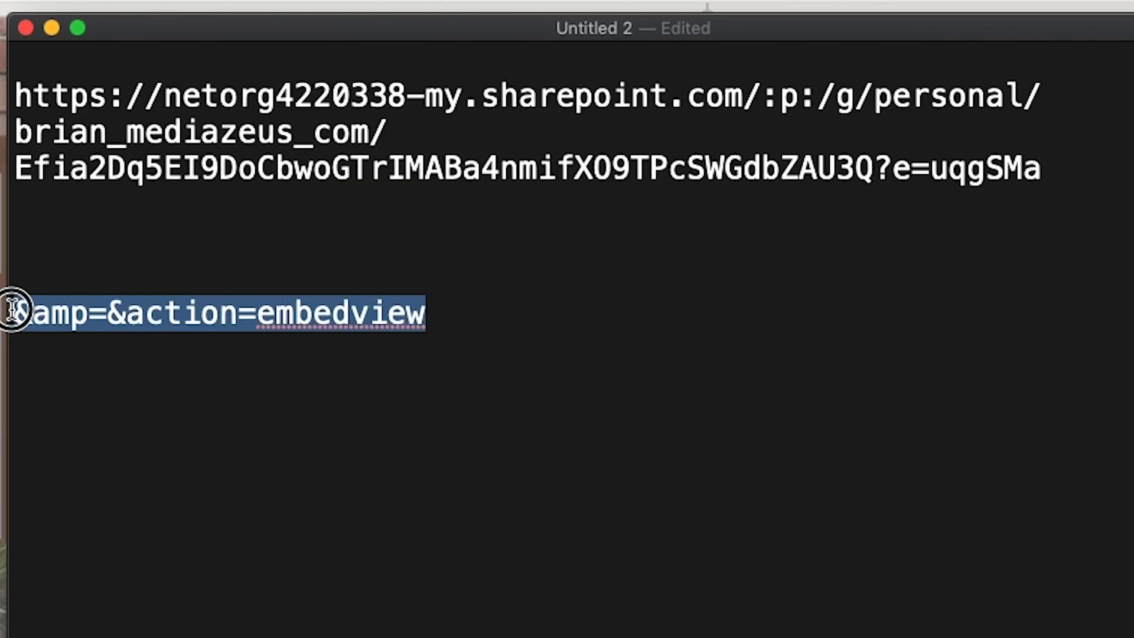
click(73, 347)
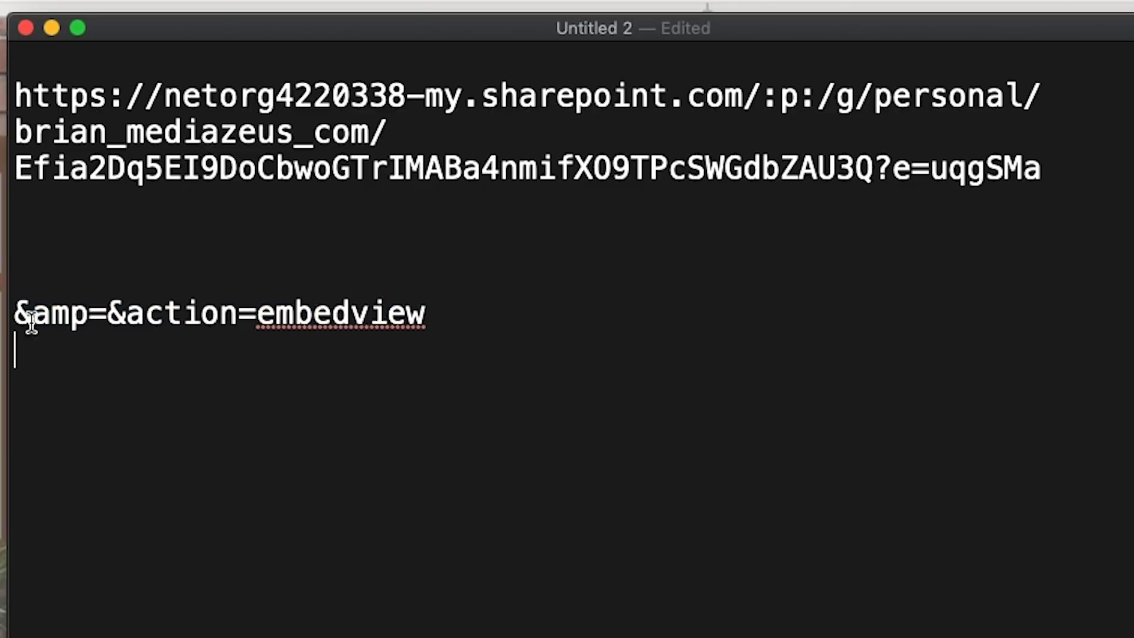
click(20, 311)
key(BackSpace)
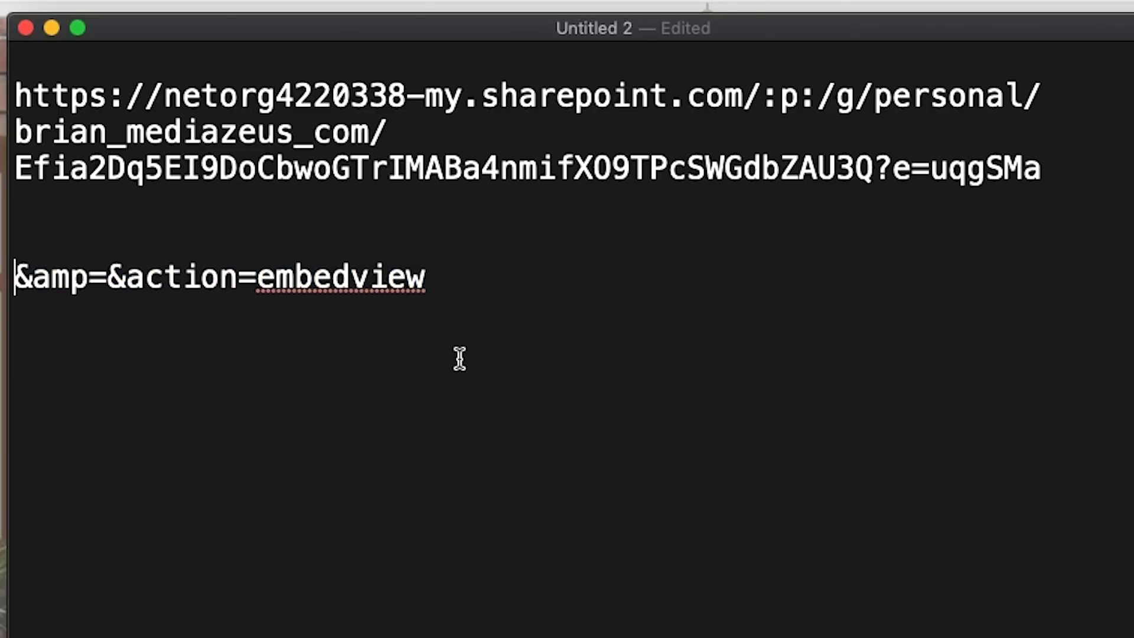
key(BackSpace)
key(BackSpace)
key(BackSpace)
drag(460, 358, 33, 93)
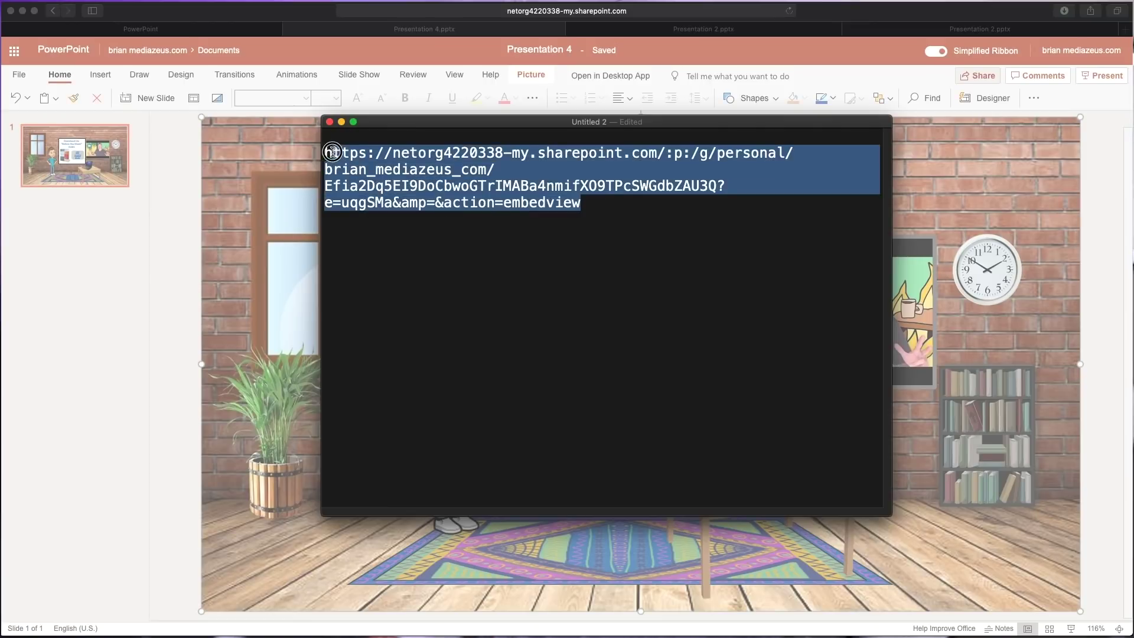
click(771, 72)
key(super+t)
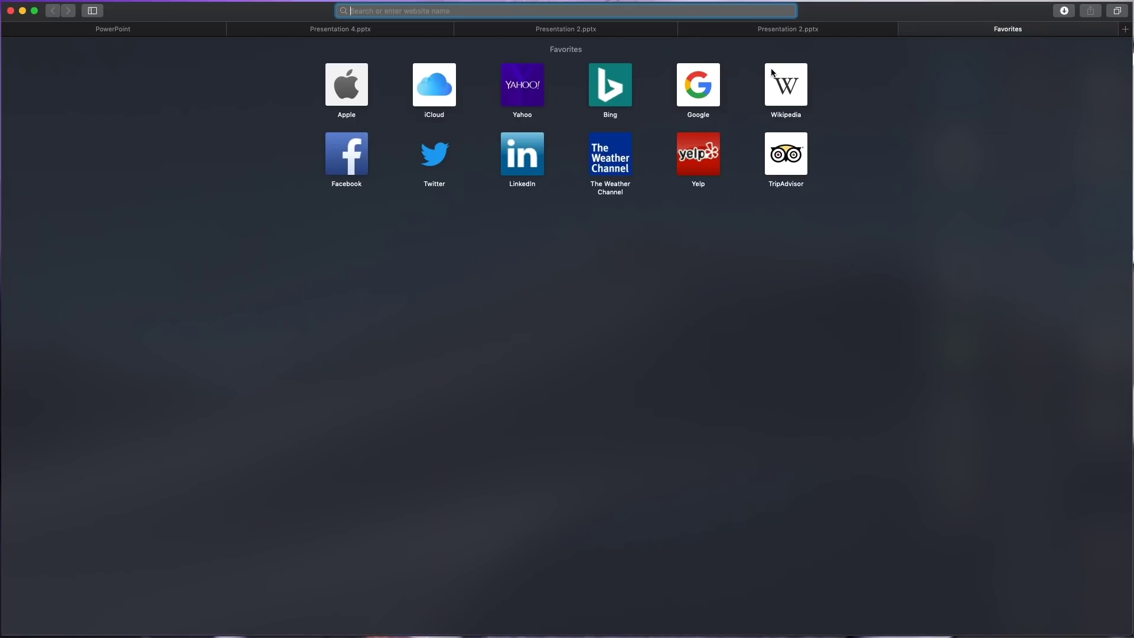
Step: Load the embed-view URL in the new tab, then play the video and pause it at 0:13
key(super+v)
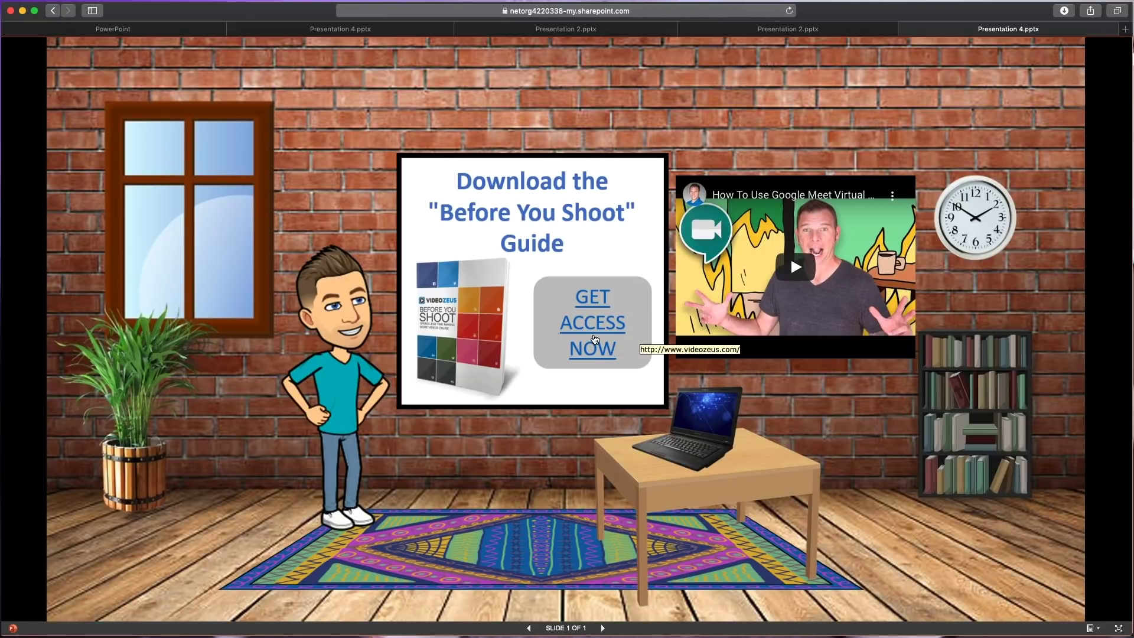
click(796, 267)
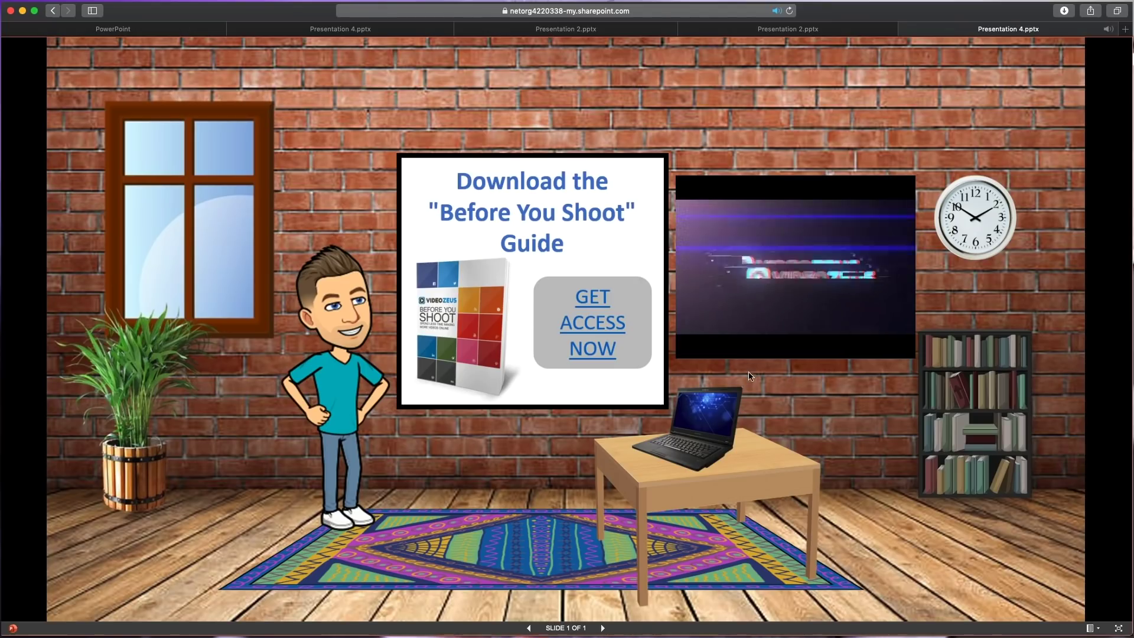
click(689, 352)
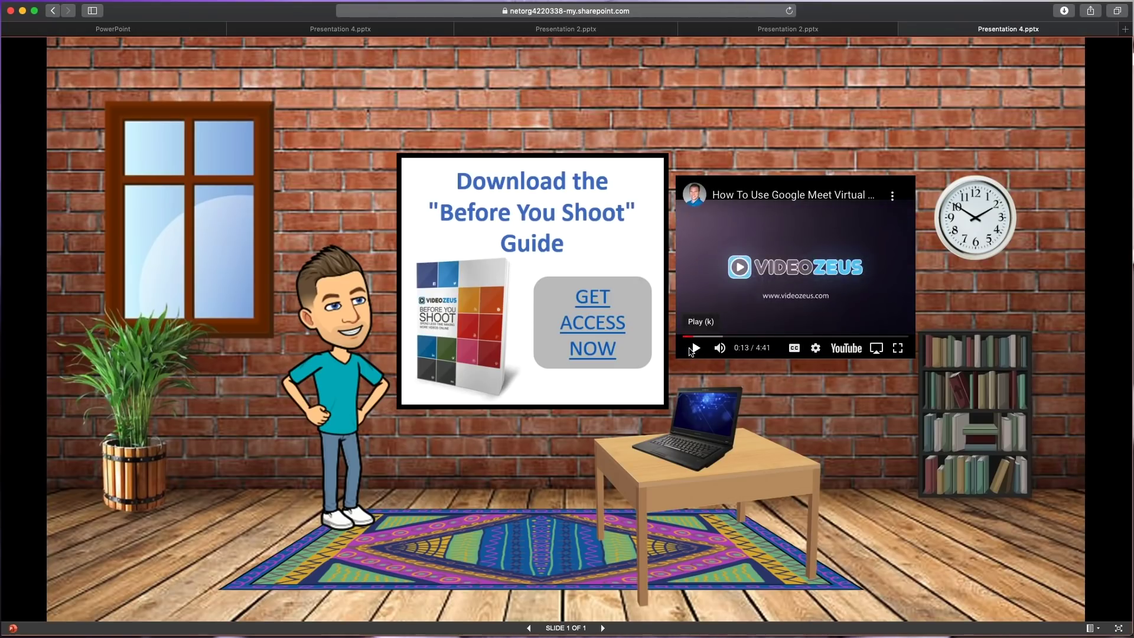